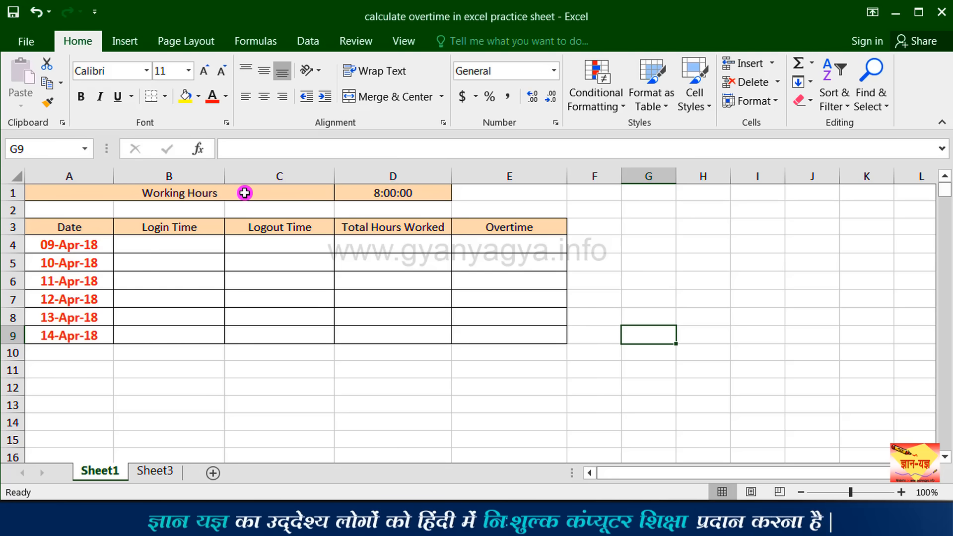
pyautogui.click(246, 193)
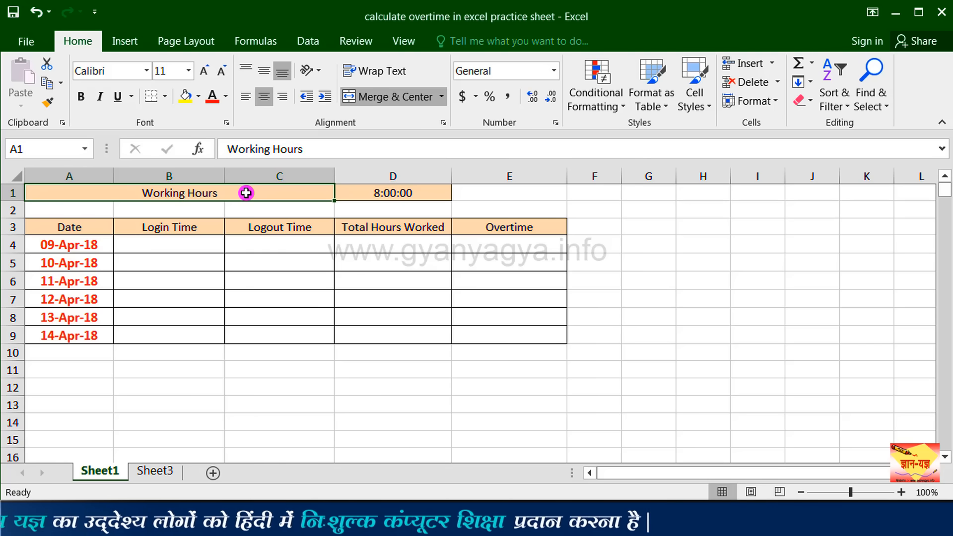
pyautogui.click(352, 194)
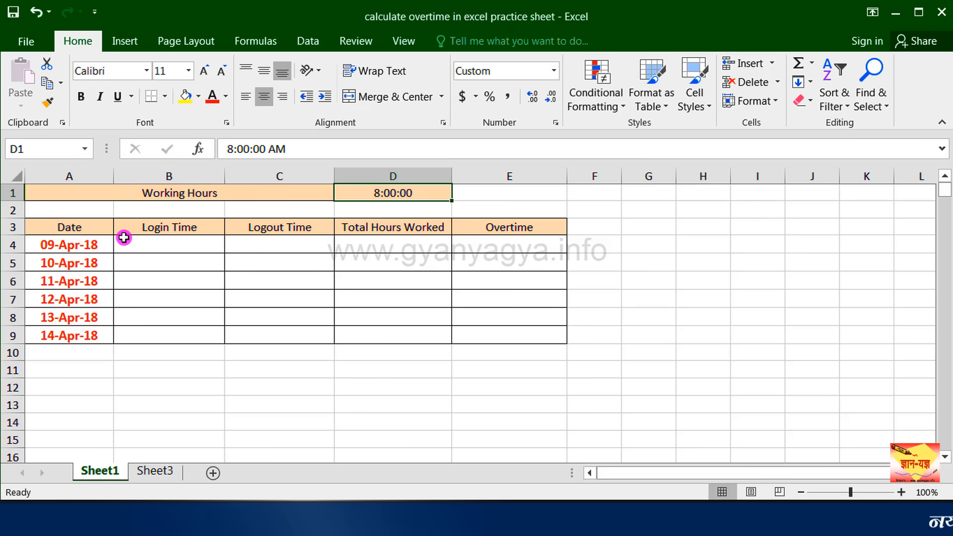
pyautogui.click(104, 245)
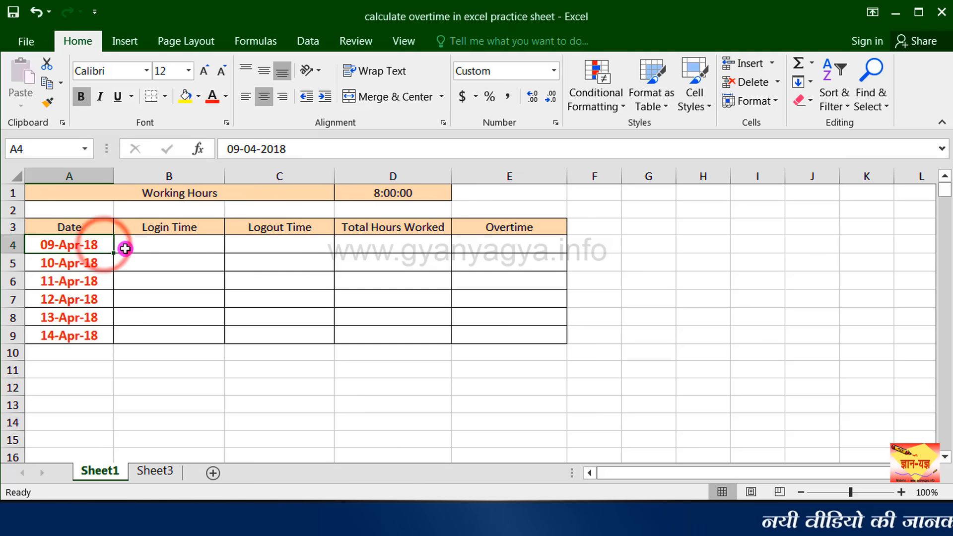
# - Enter 10:00 as the login time for 09-Apr-18
pyautogui.click(164, 245)
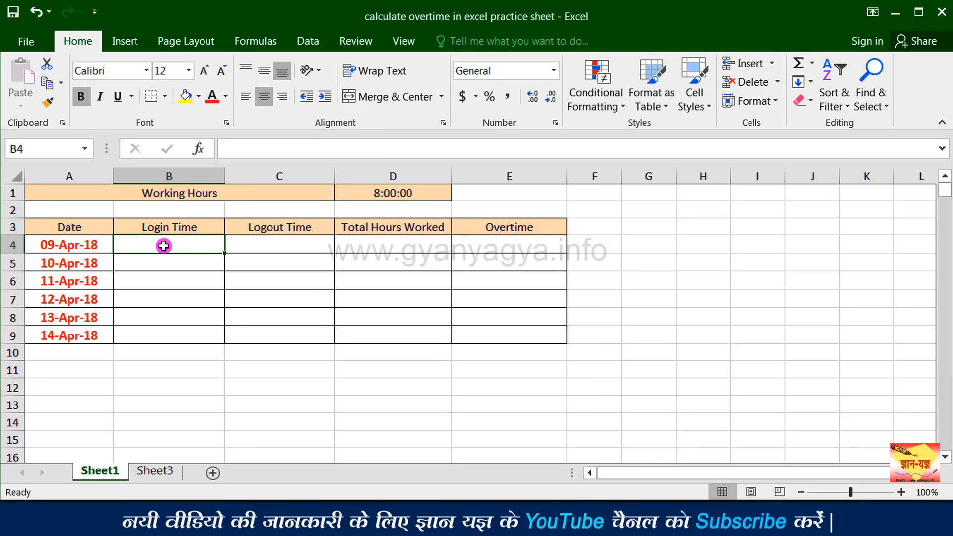
pyautogui.write('10:00')
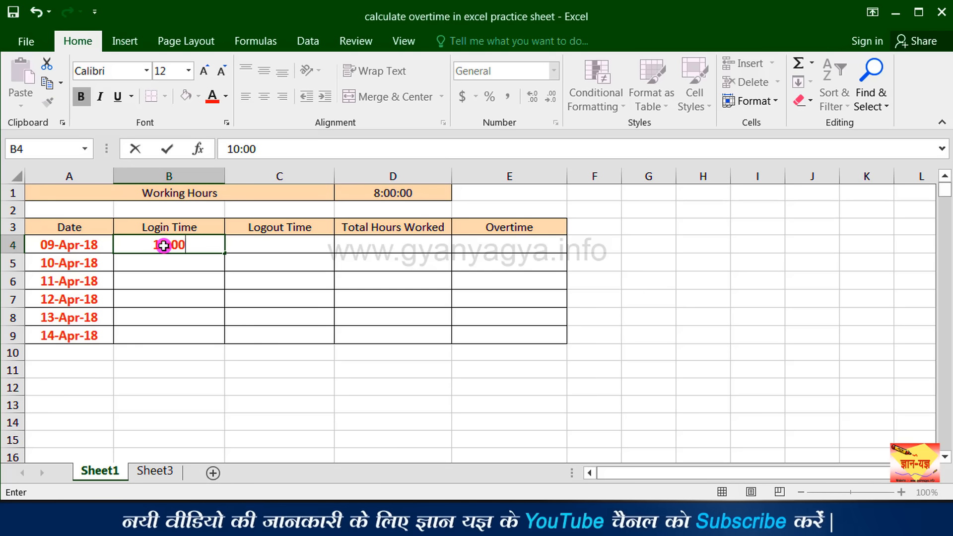
pyautogui.press('Return')
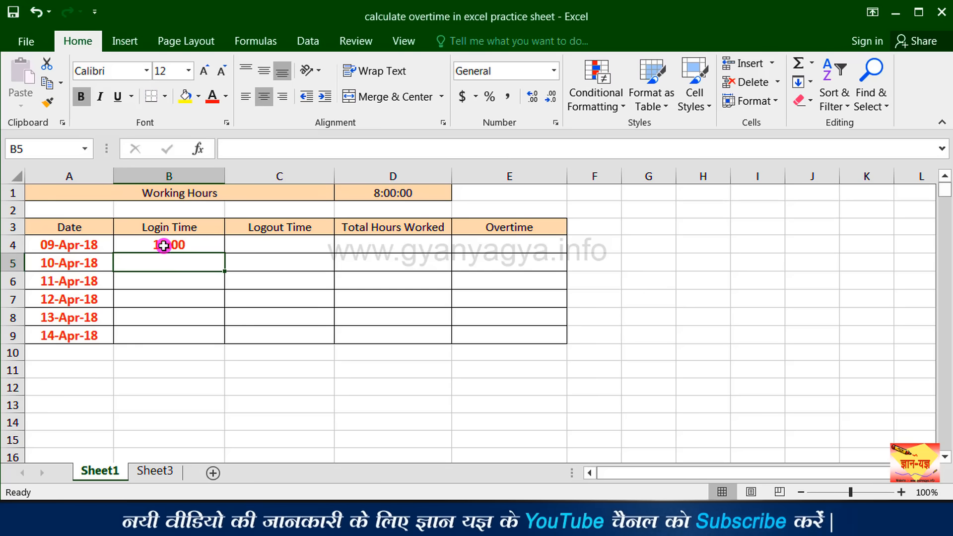
# - Apply the Time number format to the login time of 09-Apr-18
pyautogui.click(217, 245)
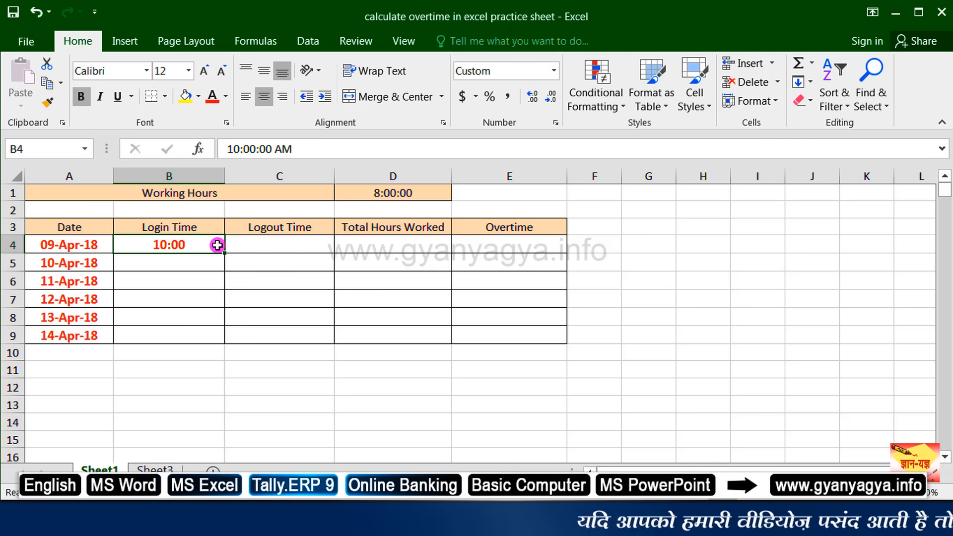
pyautogui.click(217, 243)
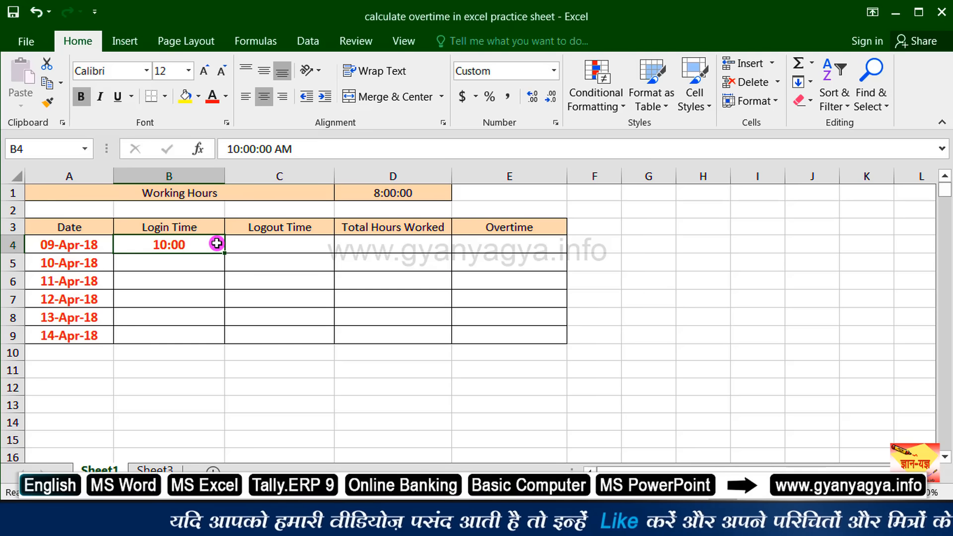
pyautogui.click(78, 39)
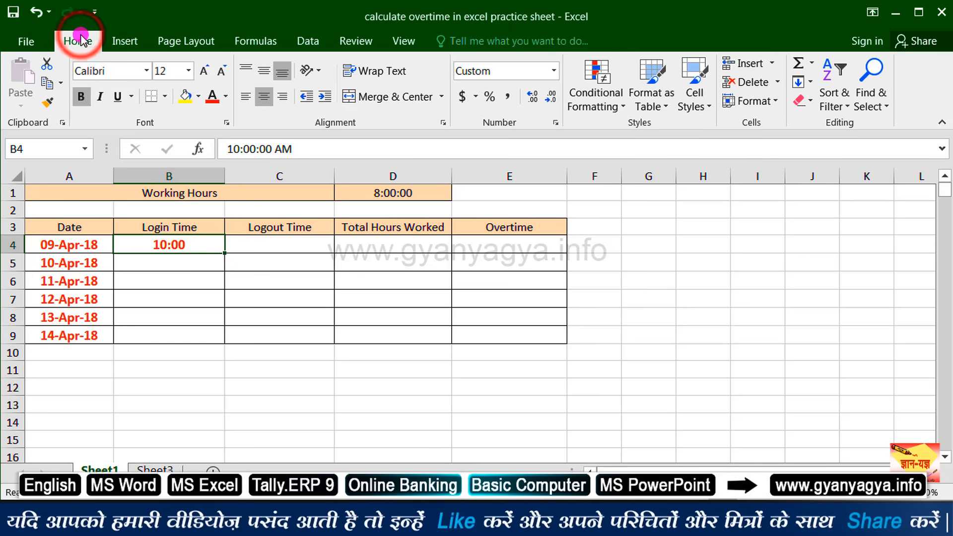
pyautogui.click(553, 77)
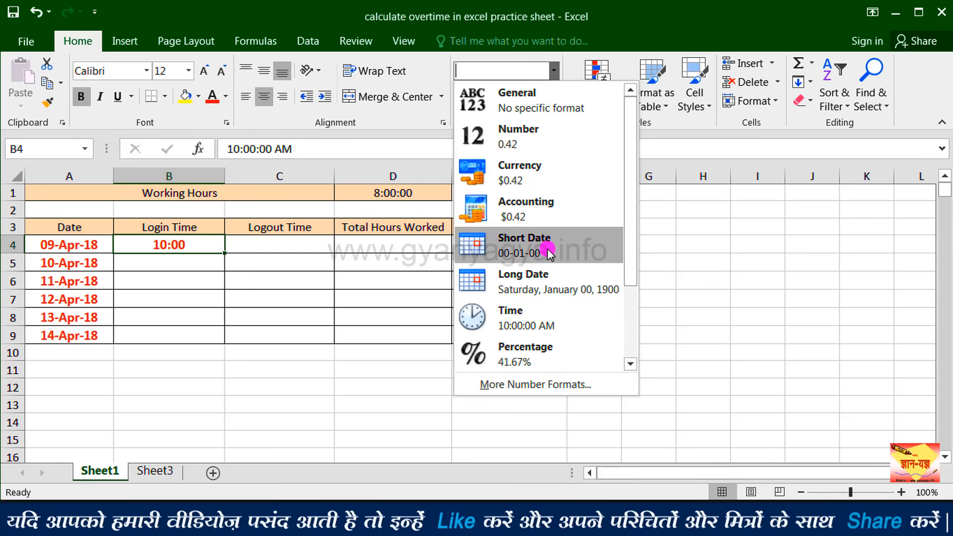
pyautogui.click(539, 327)
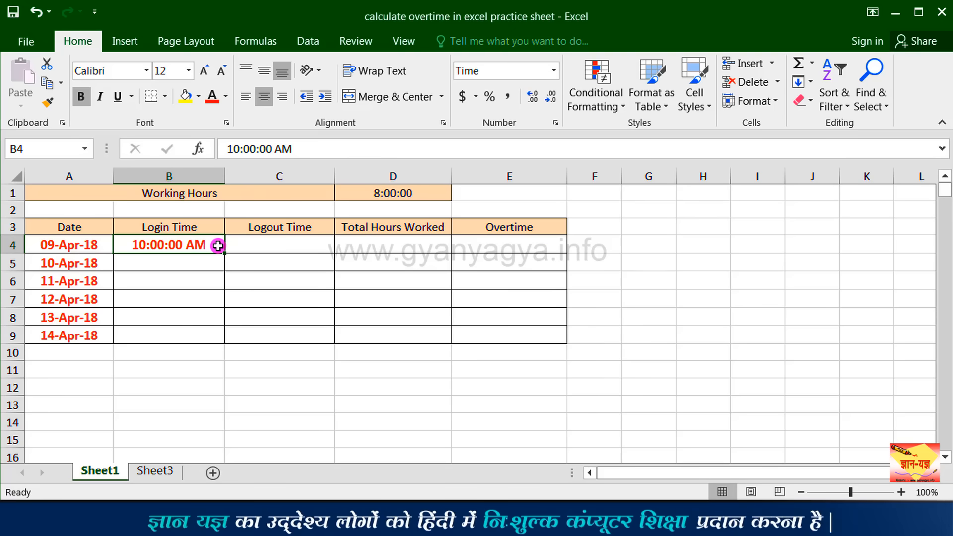
# - Enter the login times 9:30, 10:10, 10:00, 9:00 and 8:45 AM for 10-Apr-18 through 14-Apr-18
pyautogui.click(140, 261)
pyautogui.write('9')
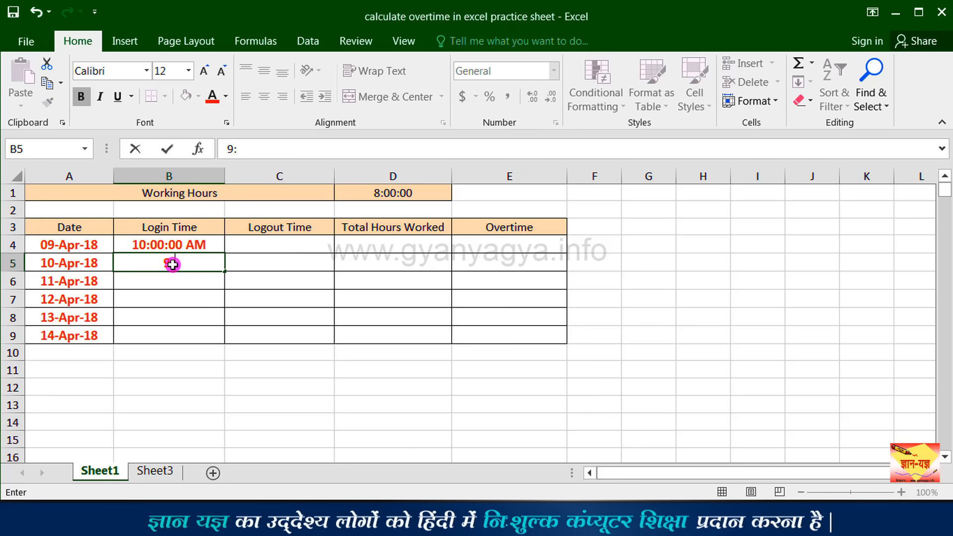
pyautogui.write(':30')
pyautogui.press('Return')
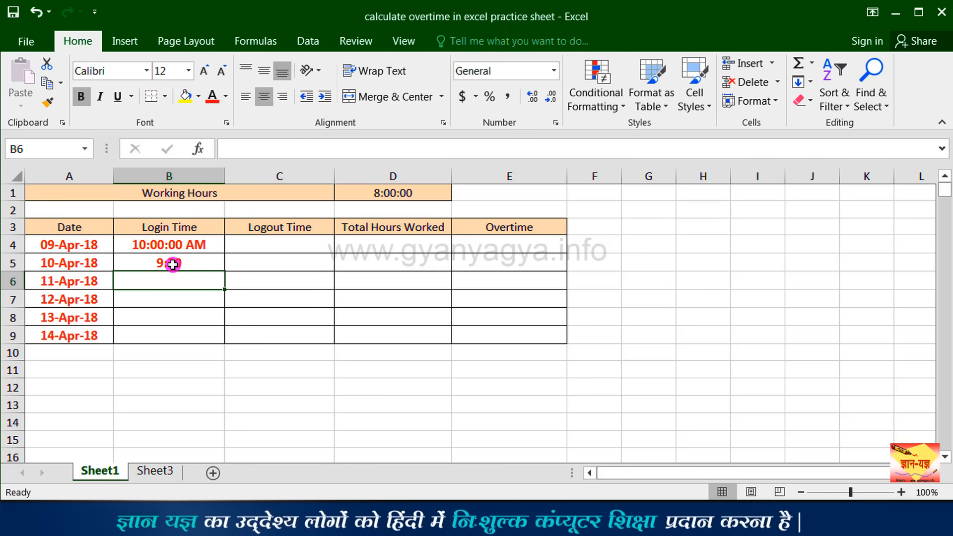
pyautogui.write('10:1')
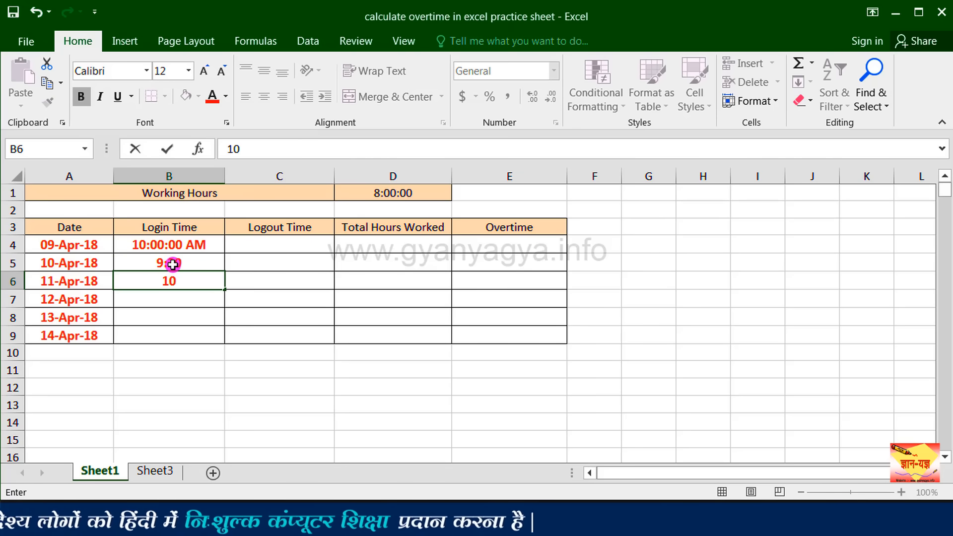
pyautogui.write('0')
pyautogui.moveTo(214, 334); pyautogui.dragTo(215, 245)
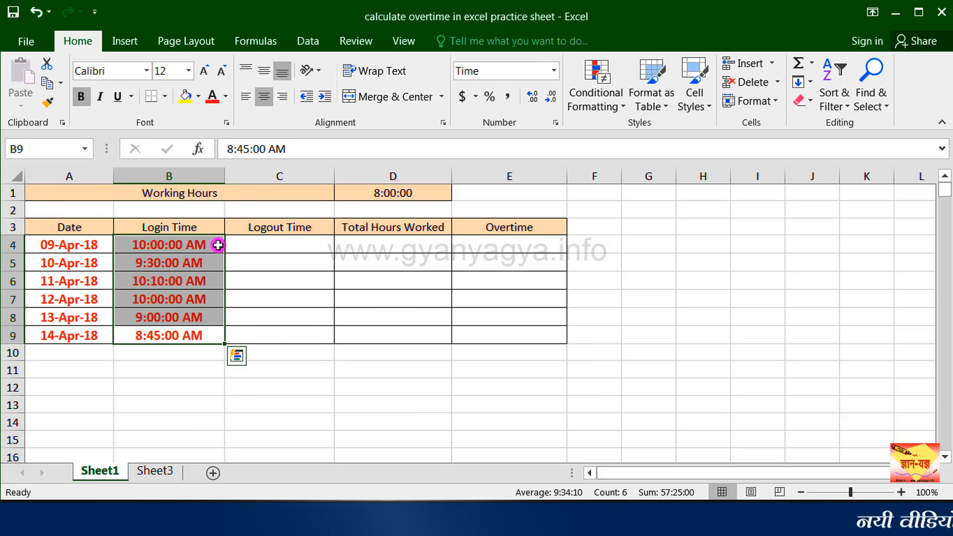
# - Enter 6 as the logout time for 09-Apr-18
pyautogui.click(258, 247)
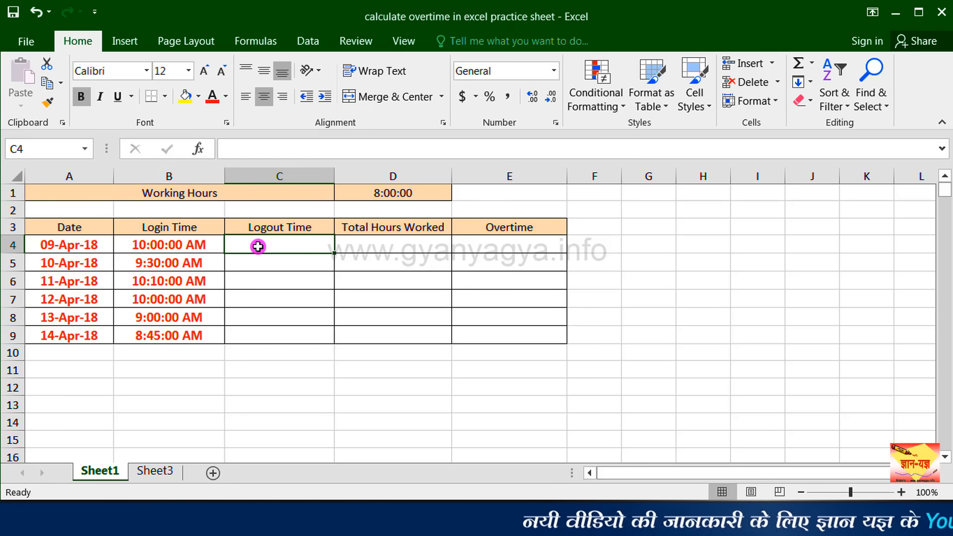
pyautogui.click(317, 245)
pyautogui.write('6')
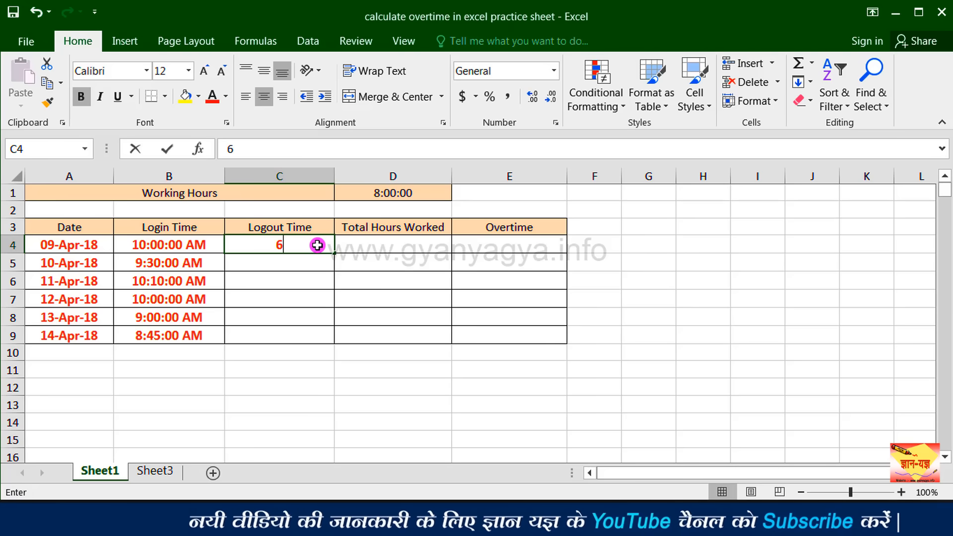
pyautogui.press('Return')
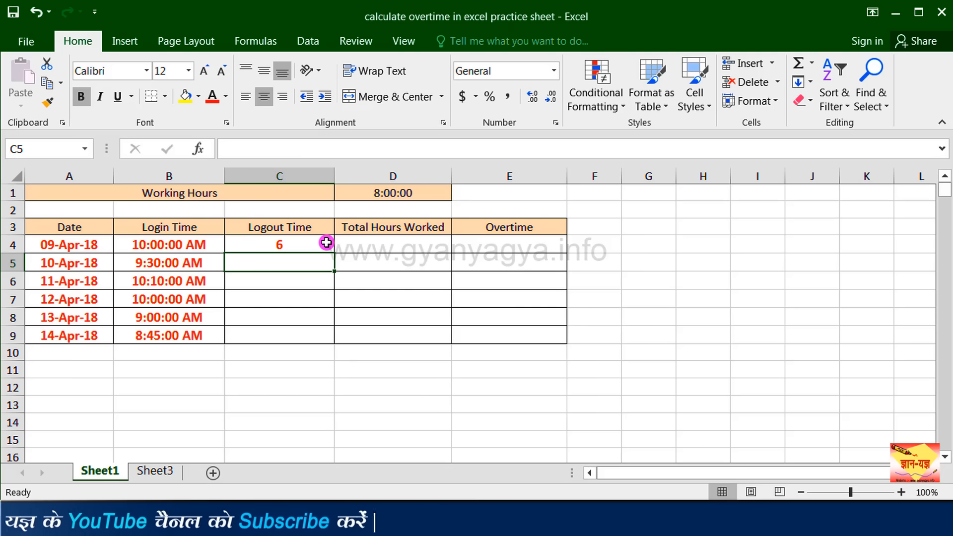
# - Apply the custom number format h:mm:ss AM/PM to the logout time cell of 09-Apr-18
pyautogui.click(327, 243)
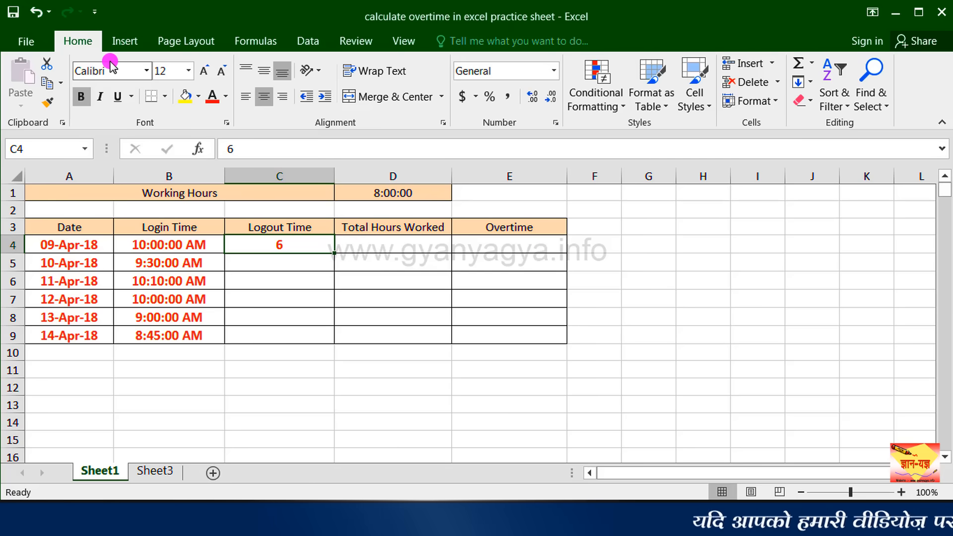
pyautogui.click(557, 72)
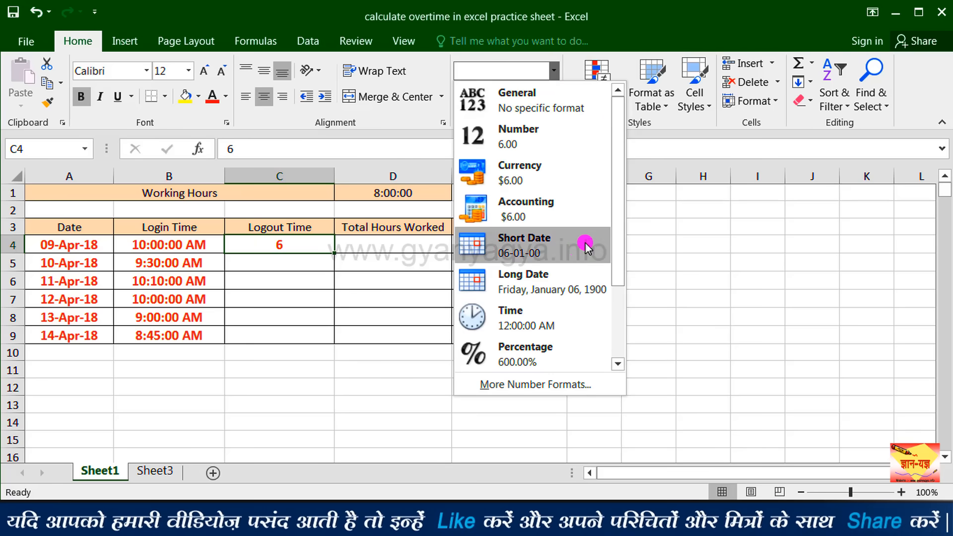
pyautogui.click(590, 385)
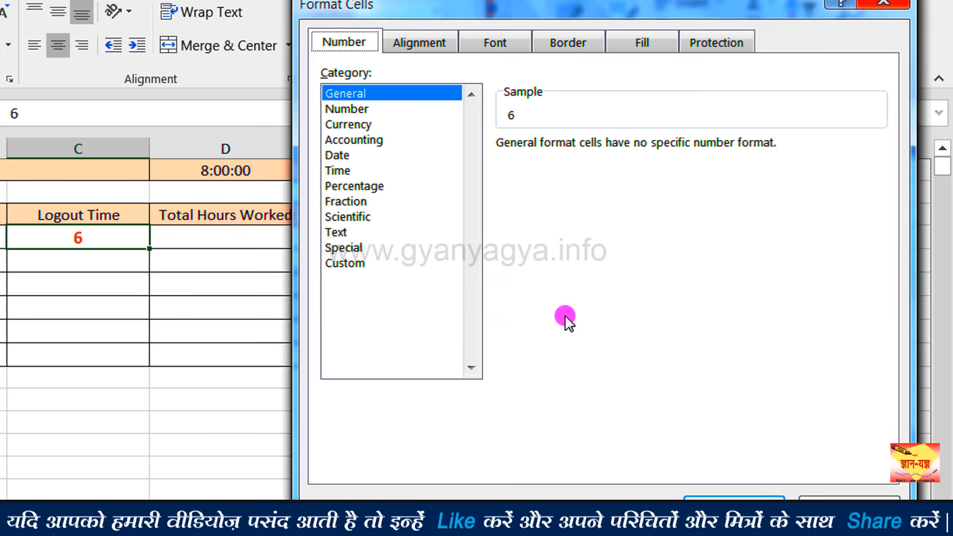
pyautogui.click(353, 262)
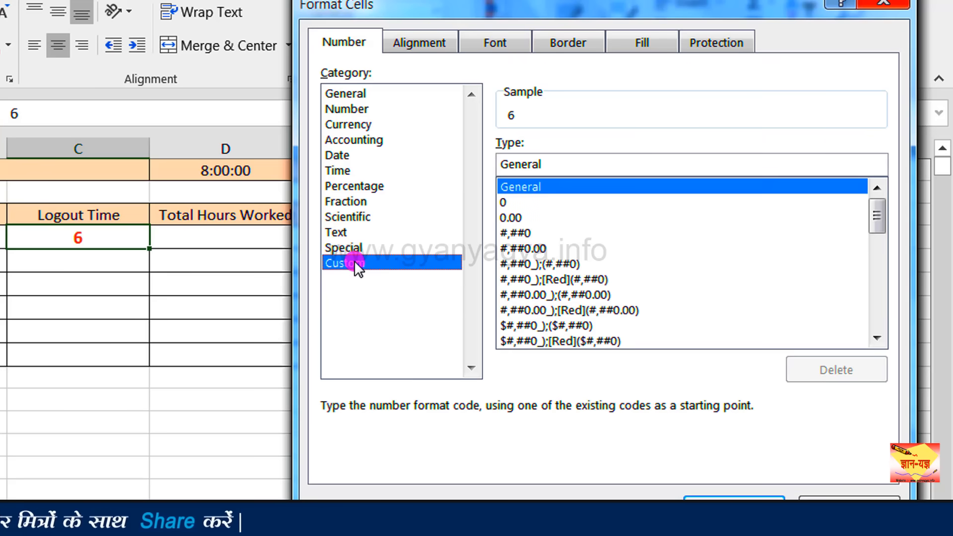
pyautogui.moveTo(886, 200); pyautogui.dragTo(884, 270)
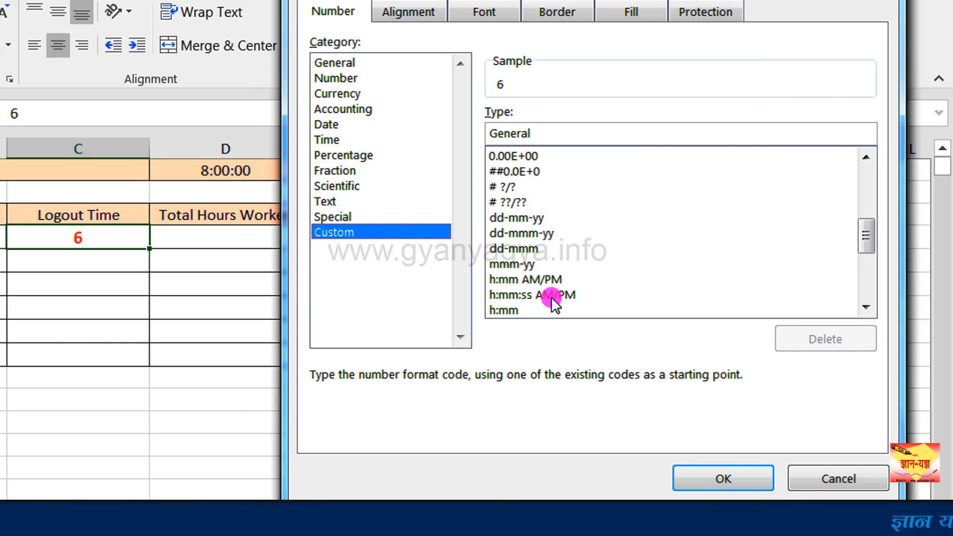
pyautogui.click(552, 296)
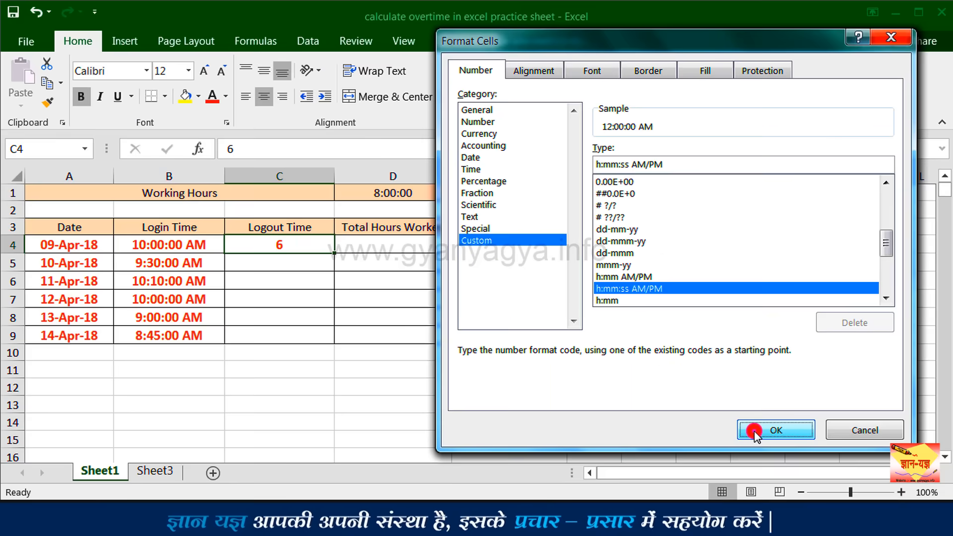
pyautogui.click(750, 437)
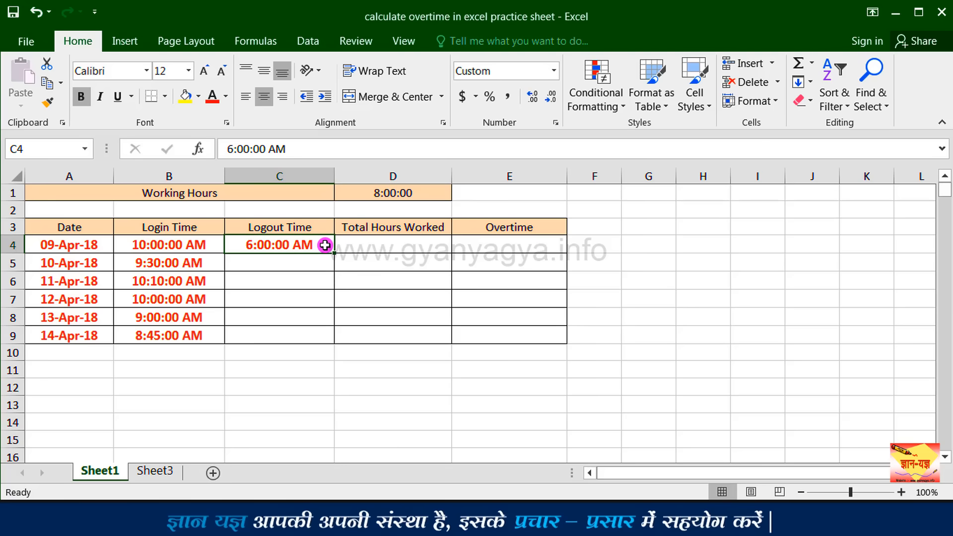
# - Change the first logout time to 6:00:00 PM and enter 5:40, 6:50, 7:00, 5:30 and 6:00 PM for the remaining dates
pyautogui.doubleClick(308, 244)
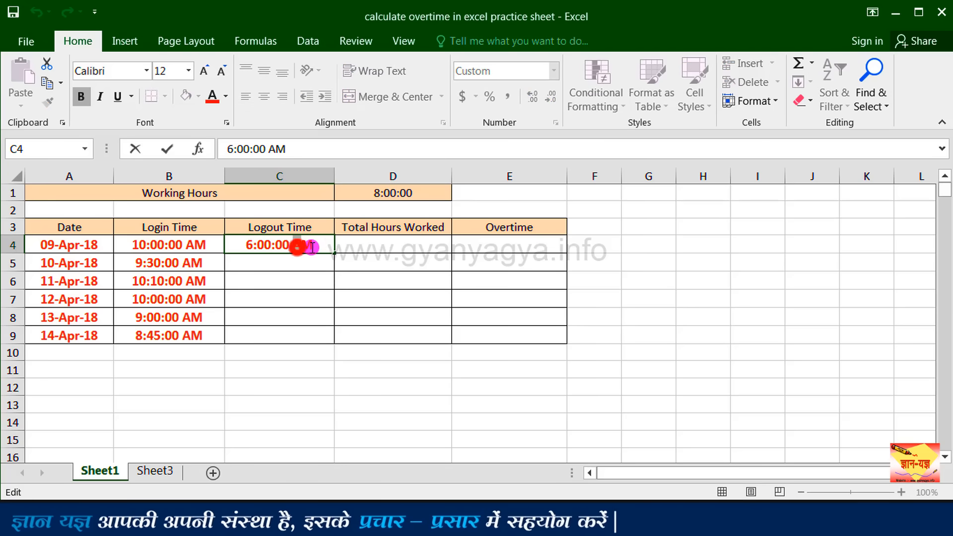
pyautogui.moveTo(293, 247); pyautogui.dragTo(322, 247)
pyautogui.write('PM')
pyautogui.press('Return')
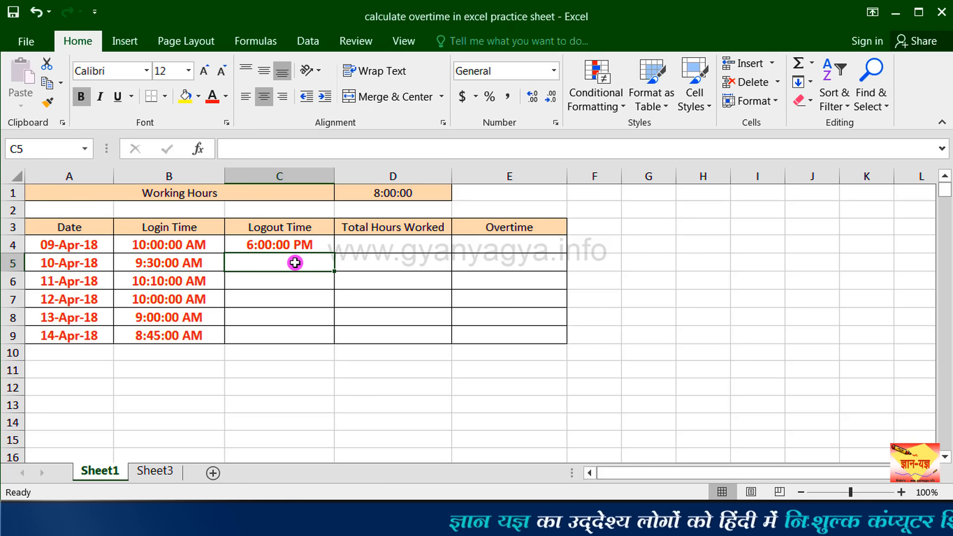
pyautogui.write('5:40:00 PM')
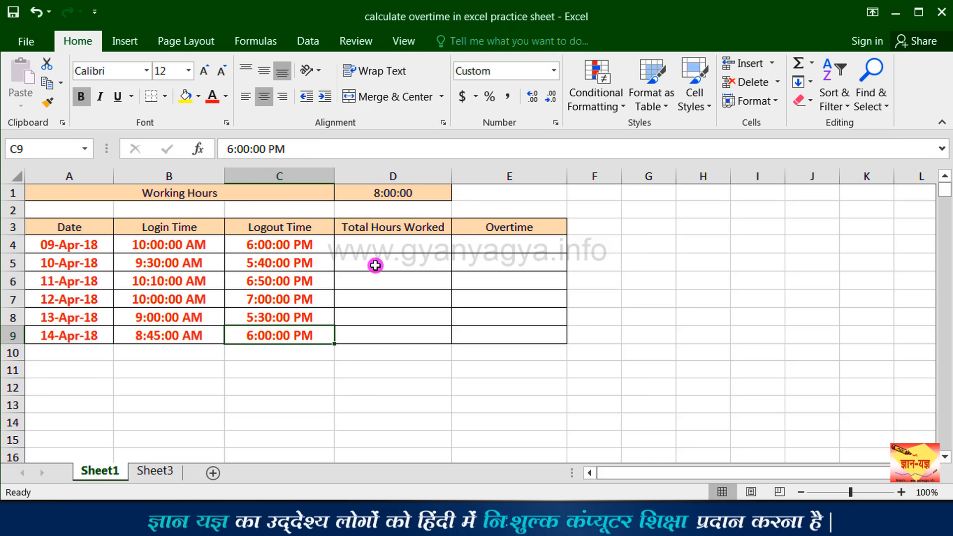
# - Enter the formula =C4-B4 in D4 to calculate the total hours worked on 09-Apr-18
pyautogui.click(388, 231)
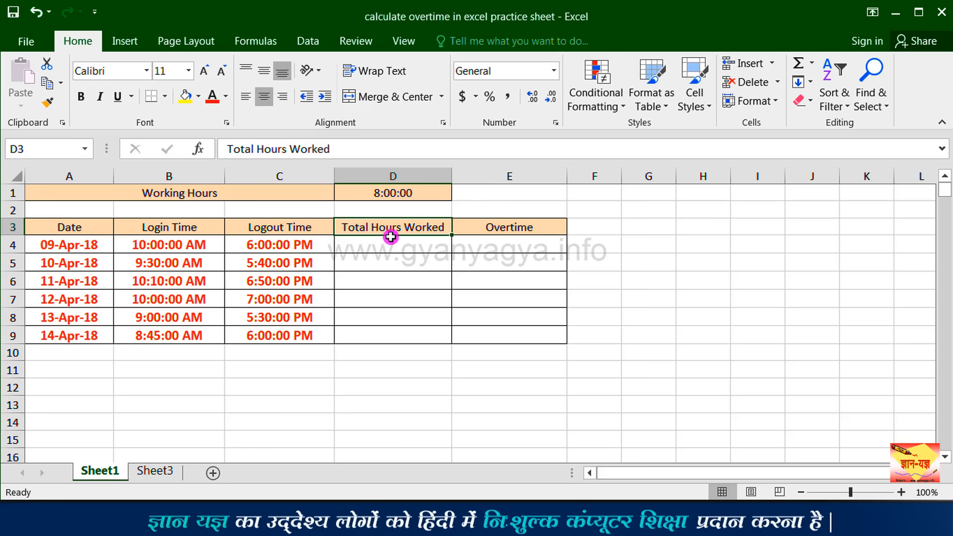
pyautogui.click(414, 245)
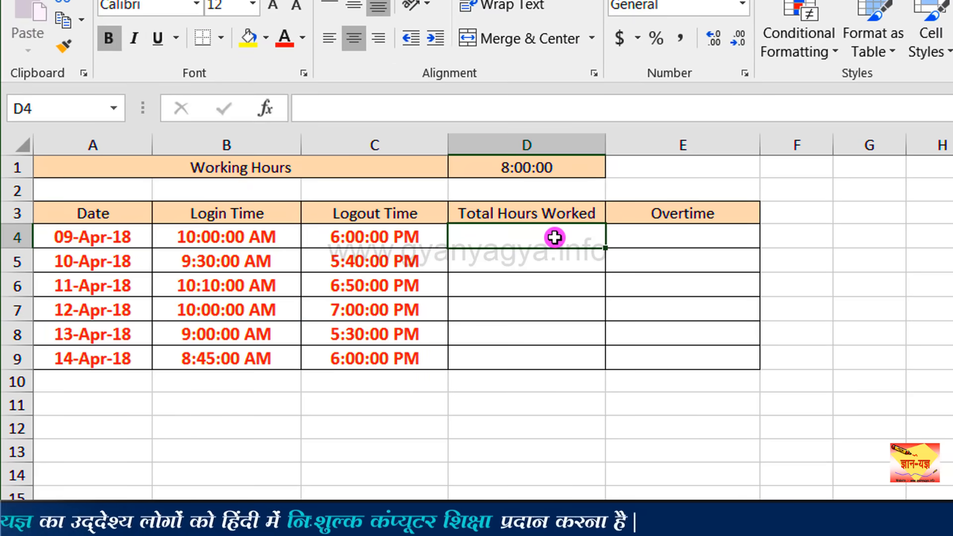
pyautogui.write('=')
pyautogui.click(302, 250)
pyautogui.write('-')
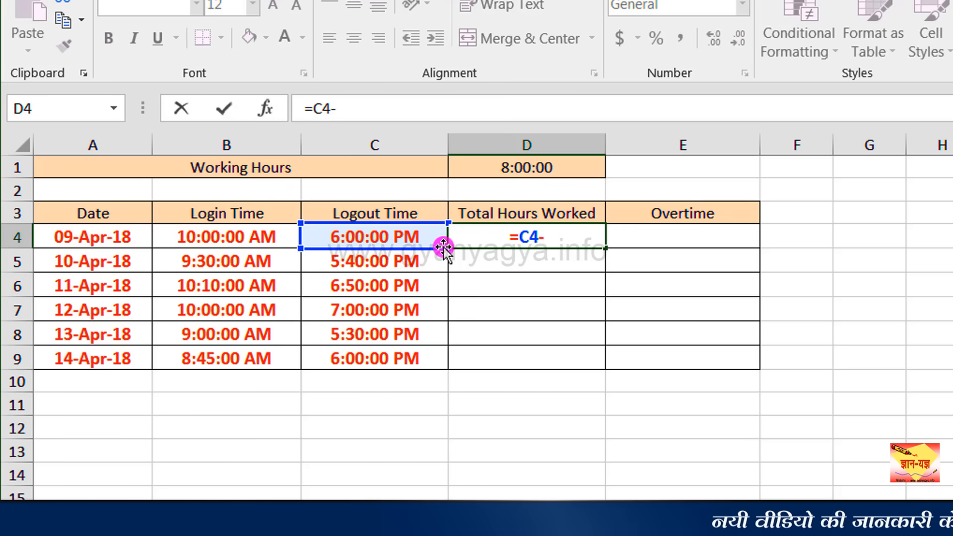
pyautogui.press('BackSpace')
pyautogui.click(349, 238)
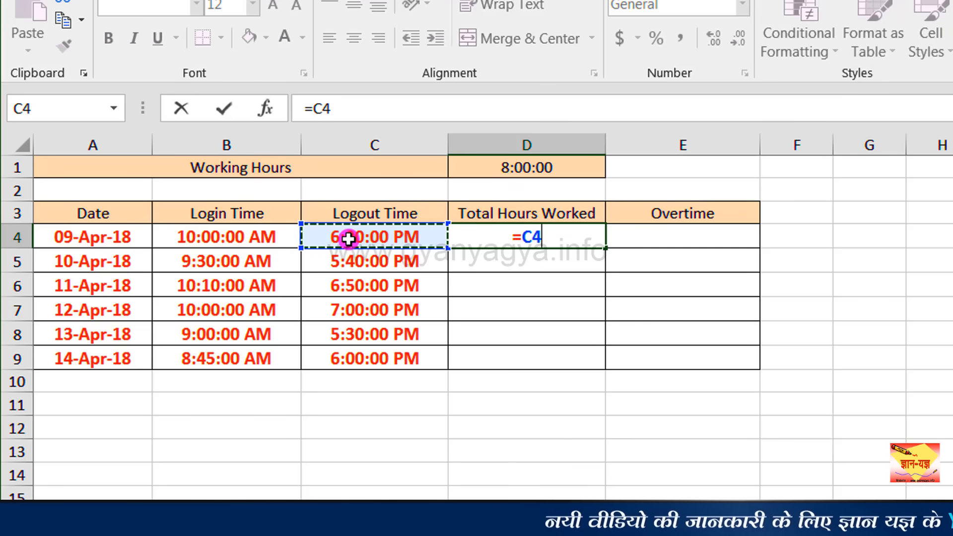
pyautogui.click(350, 239)
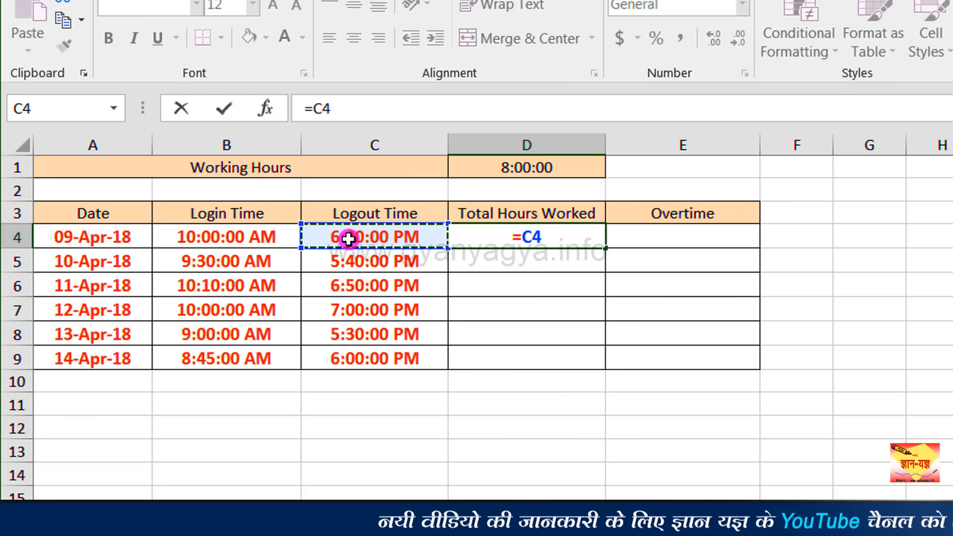
pyautogui.write('-')
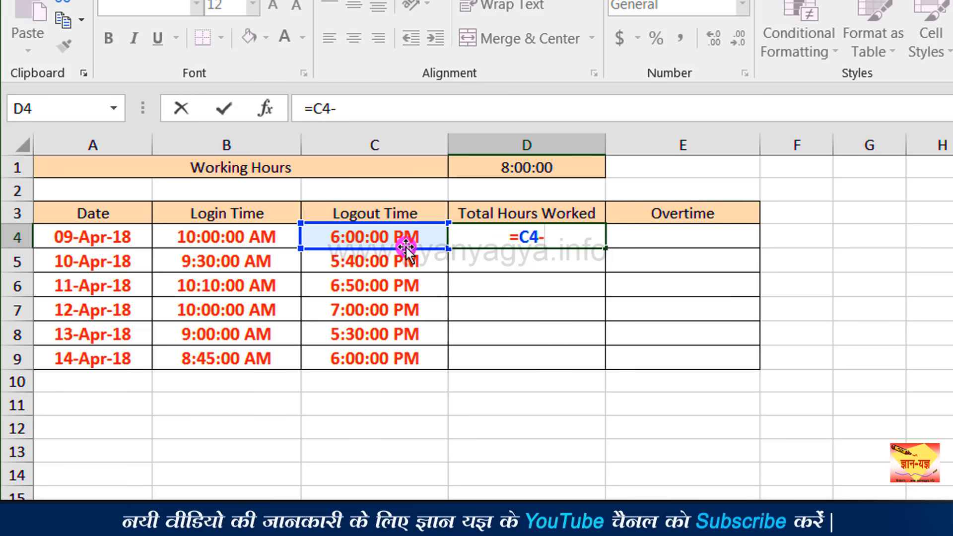
pyautogui.click(254, 237)
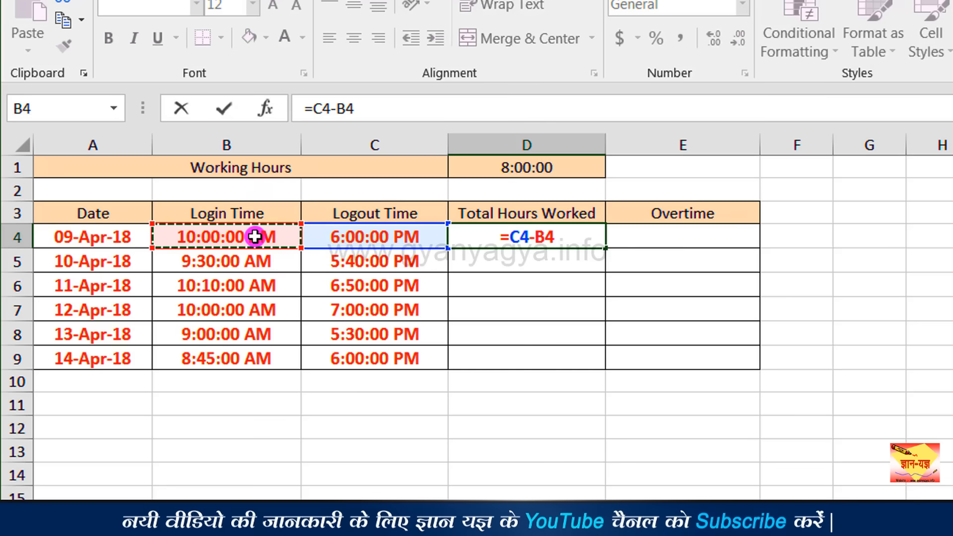
pyautogui.press('Return')
# - Apply the custom number format h:mm:ss to the total hours worked cell of 09-Apr-18
pyautogui.click(579, 241)
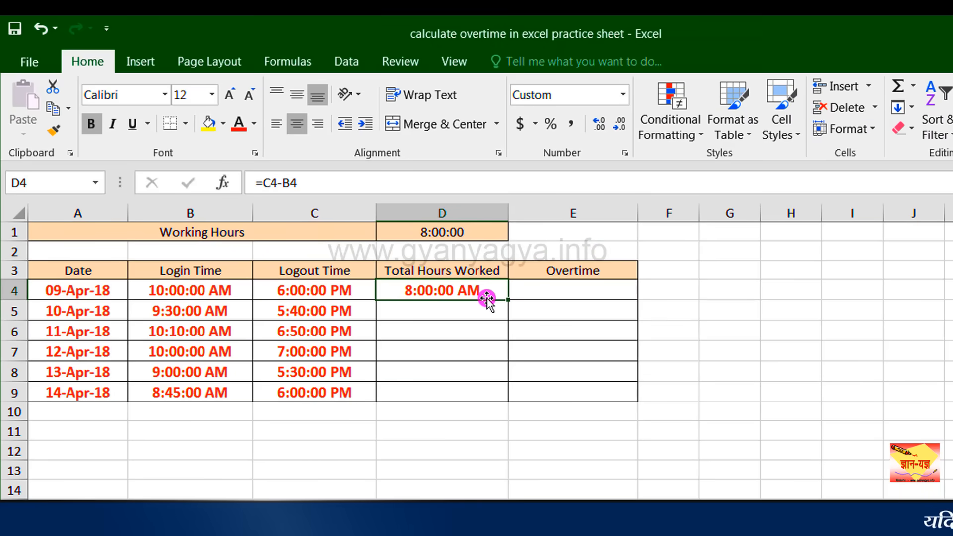
pyautogui.click(624, 98)
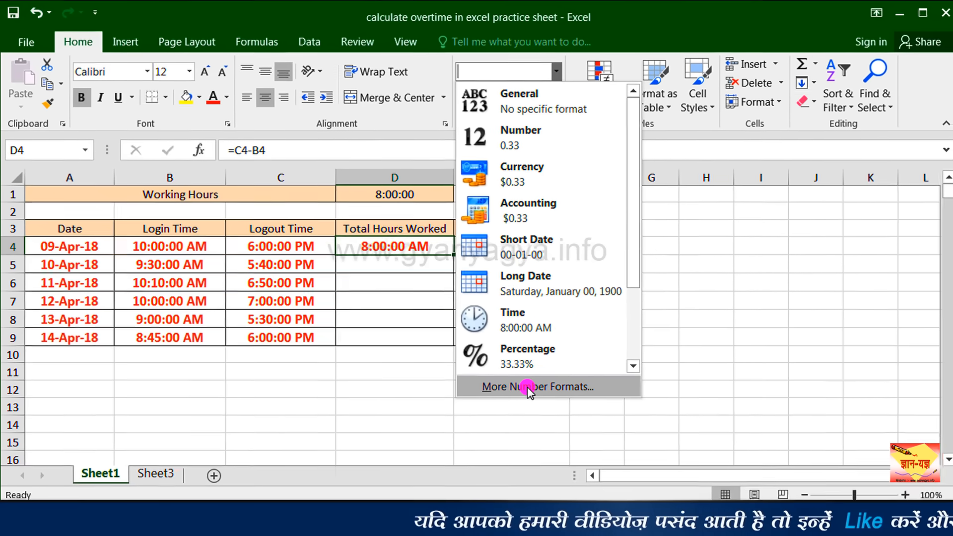
pyautogui.click(591, 446)
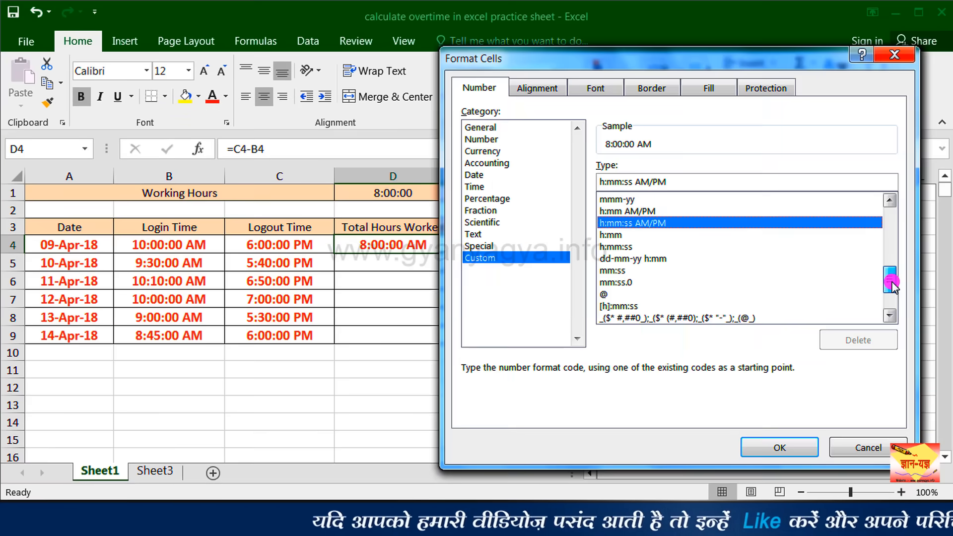
pyautogui.click(615, 247)
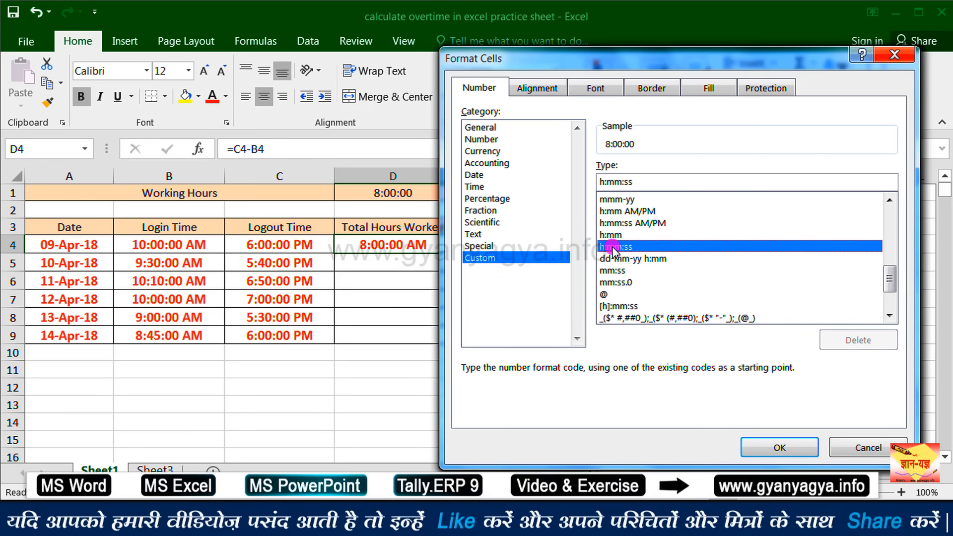
pyautogui.click(794, 442)
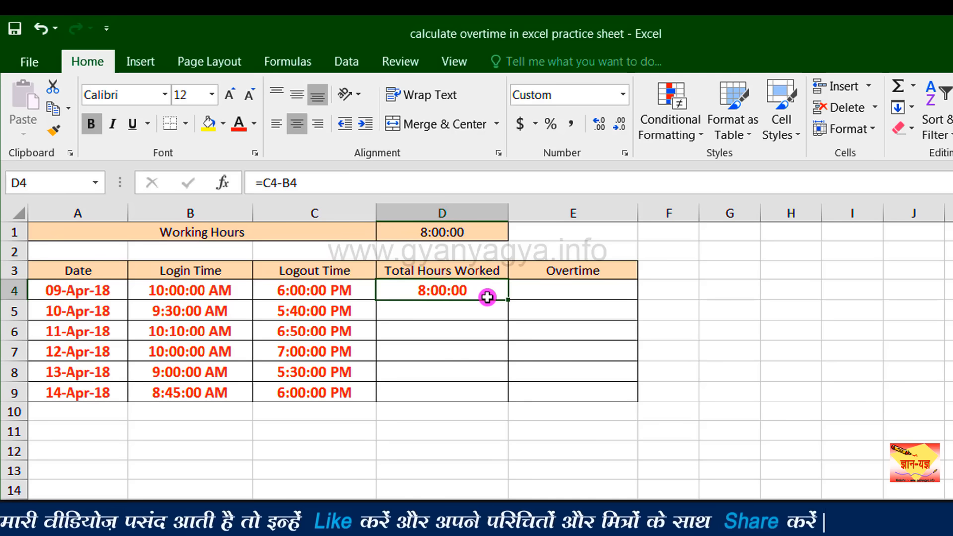
# - Fill the total hours formula from D4 down to D9 for the remaining dates
pyautogui.press('Down')
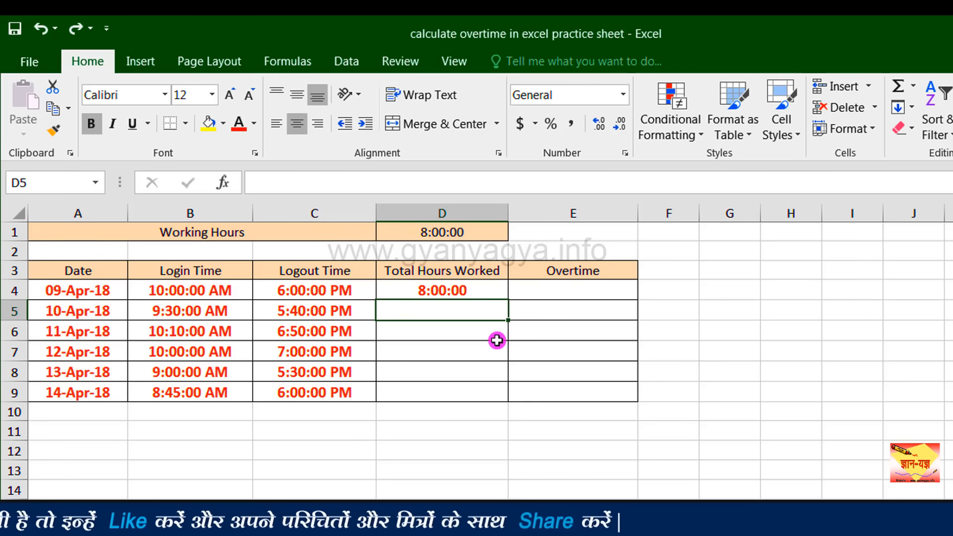
pyautogui.click(494, 290)
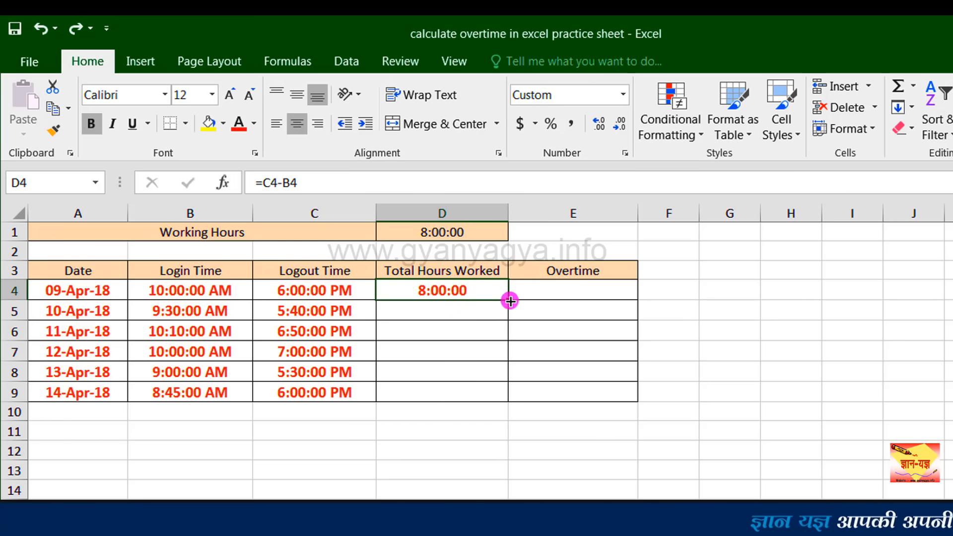
pyautogui.moveTo(509, 300); pyautogui.dragTo(504, 397)
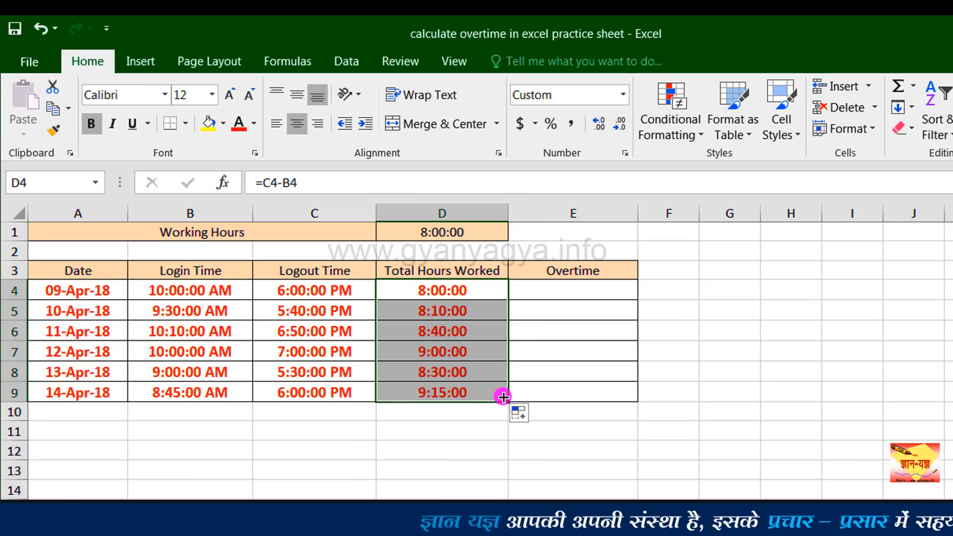
pyautogui.click(492, 396)
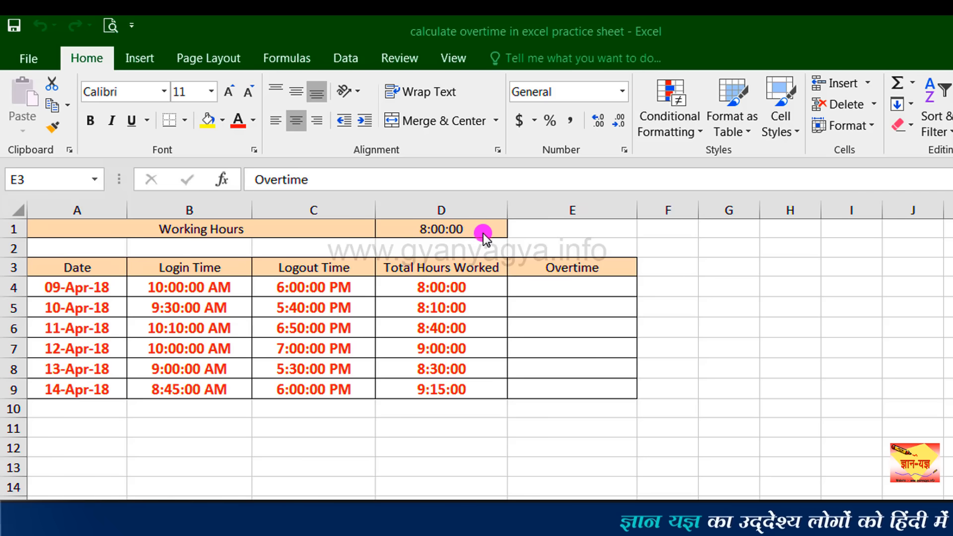
# - Enter the overtime formula =D4-D1 in E4 and fill it down to E9
pyautogui.click(586, 287)
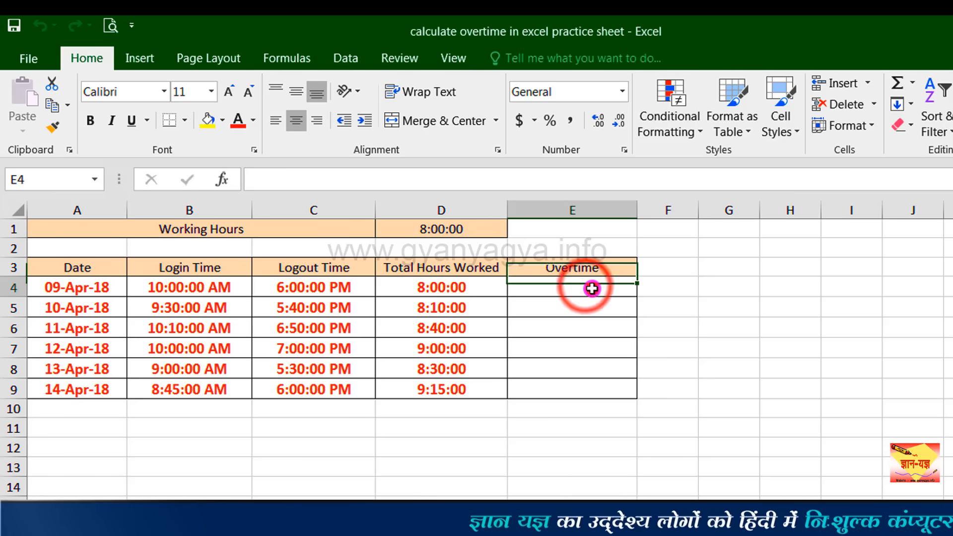
pyautogui.write('=')
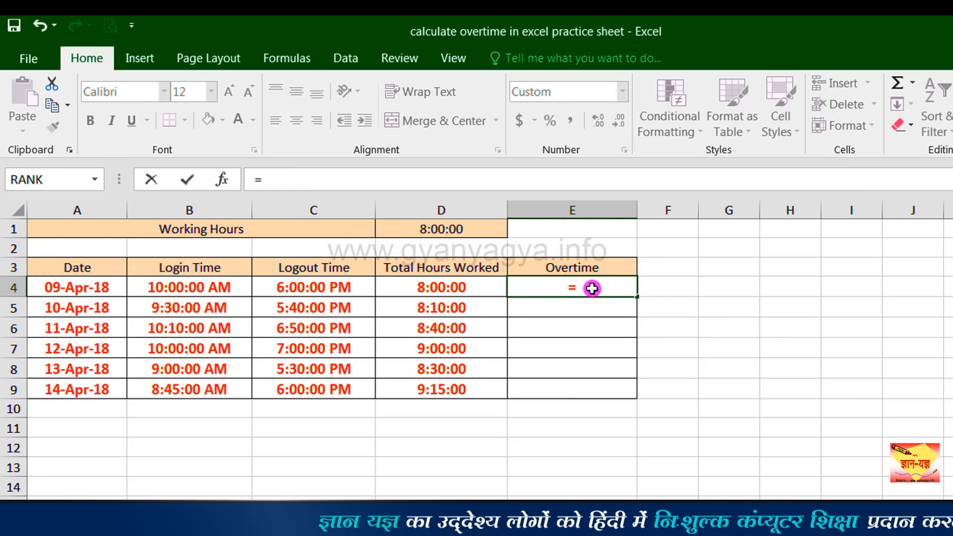
pyautogui.click(458, 284)
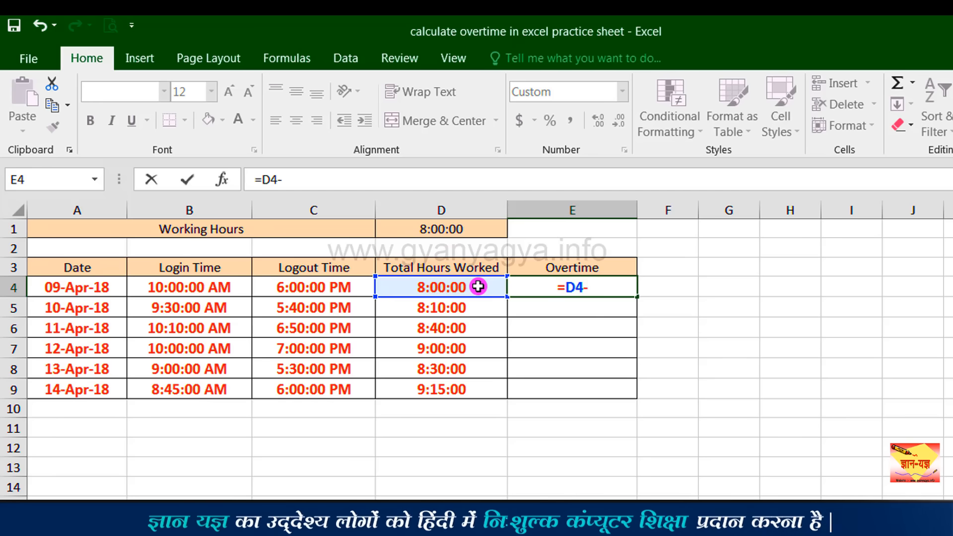
pyautogui.click(484, 230)
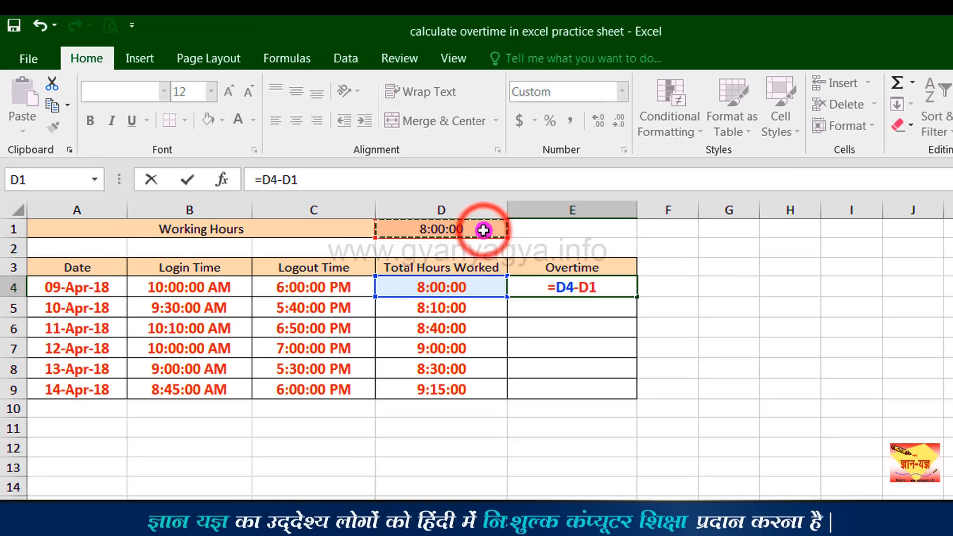
pyautogui.press('Return')
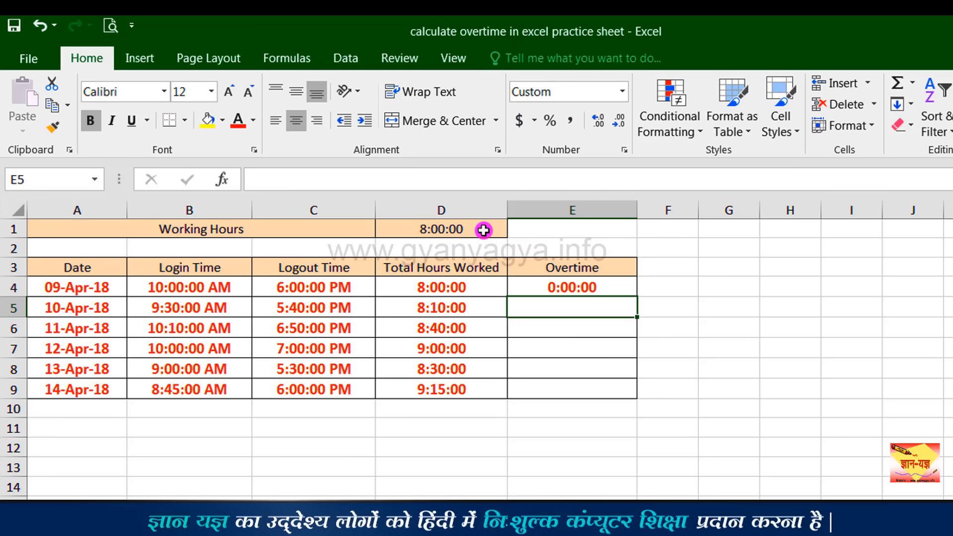
pyautogui.click(614, 287)
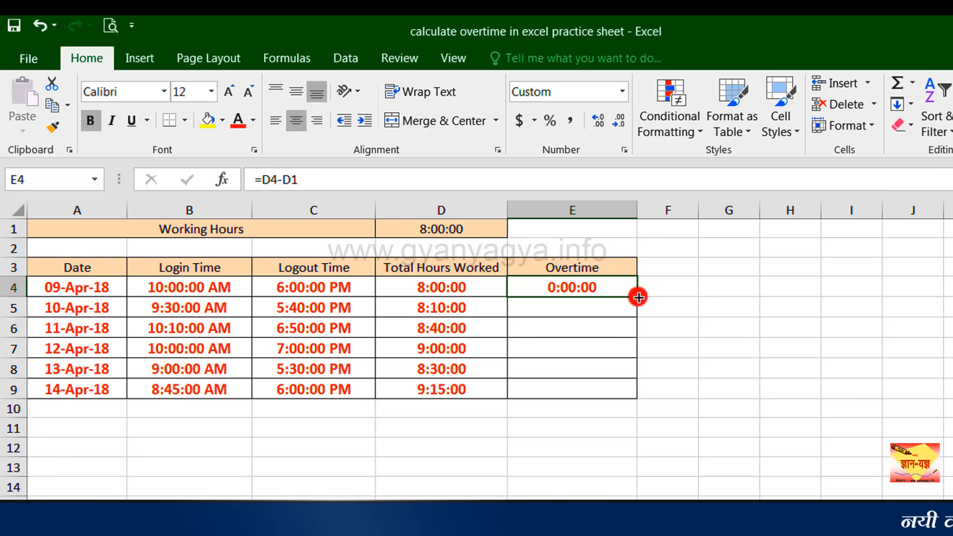
pyautogui.moveTo(638, 297); pyautogui.dragTo(632, 391)
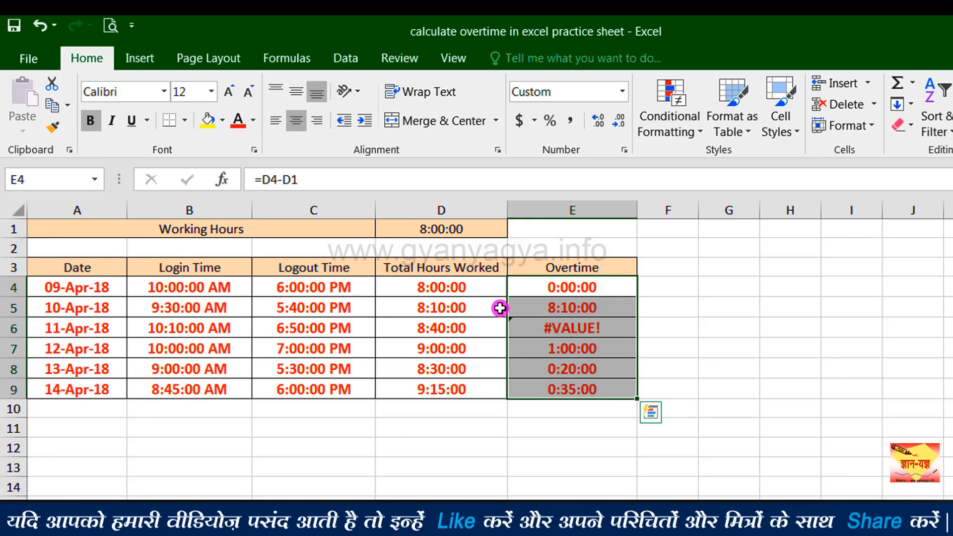
# - Make the working hours reference absolute in the E4 overtime formula, giving =D4-$D$1
pyautogui.click(618, 285)
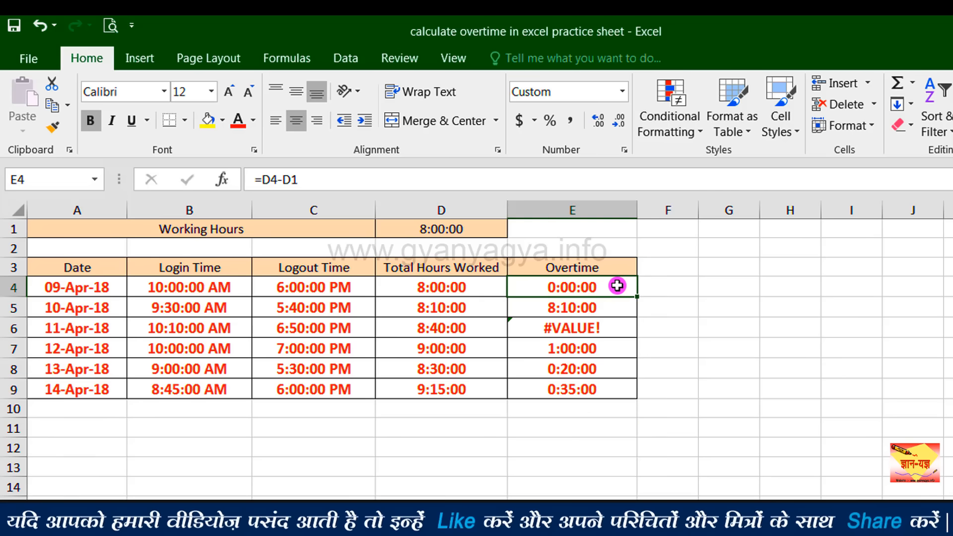
pyautogui.press('F2')
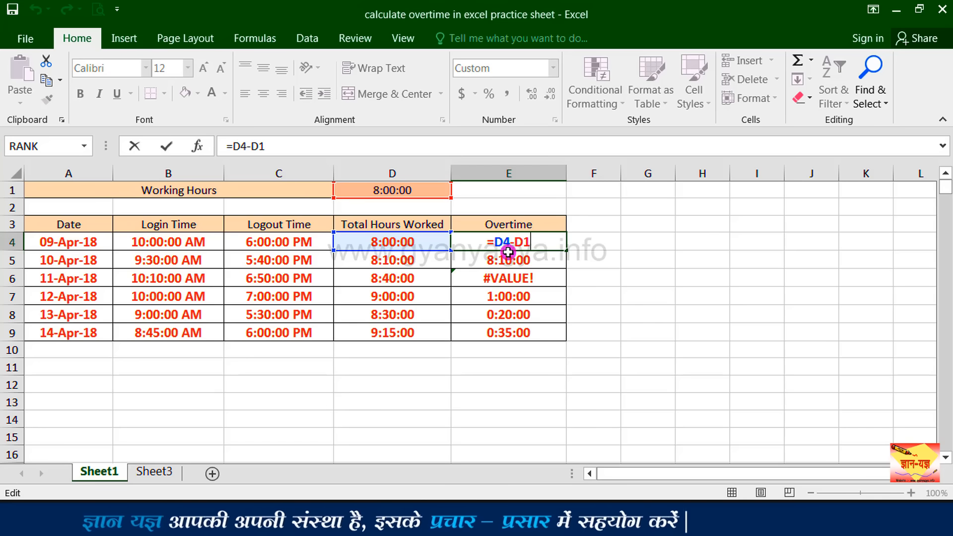
pyautogui.moveTo(518, 243); pyautogui.dragTo(535, 244)
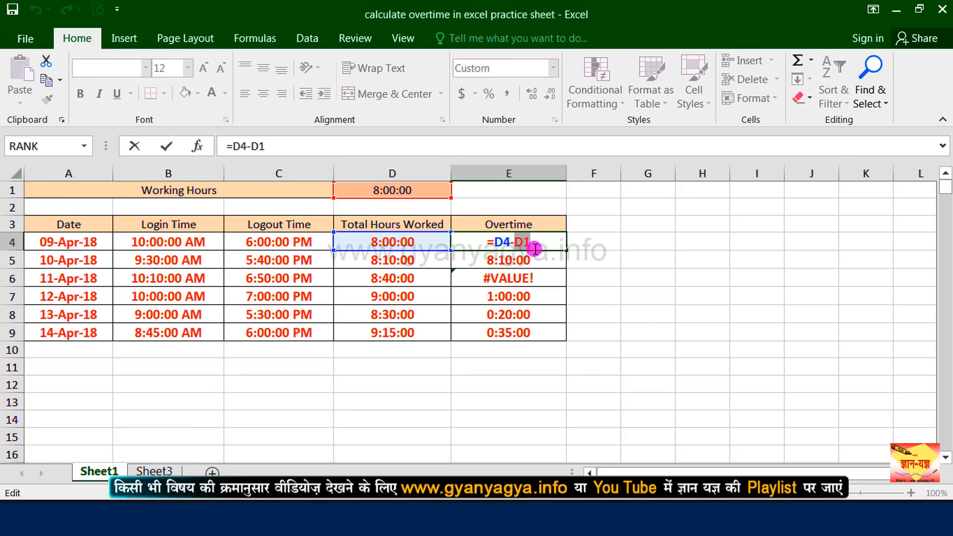
pyautogui.click(534, 247)
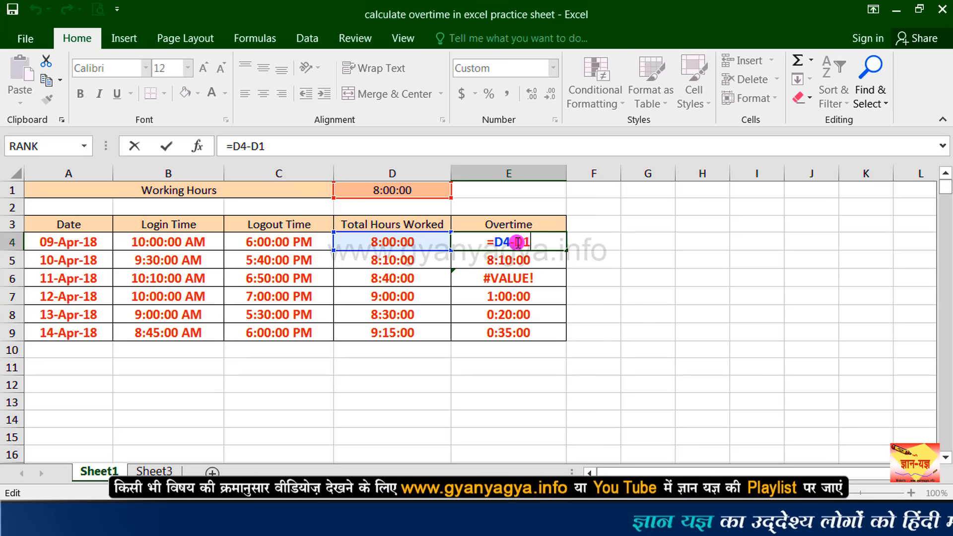
pyautogui.moveTo(518, 242); pyautogui.dragTo(538, 245)
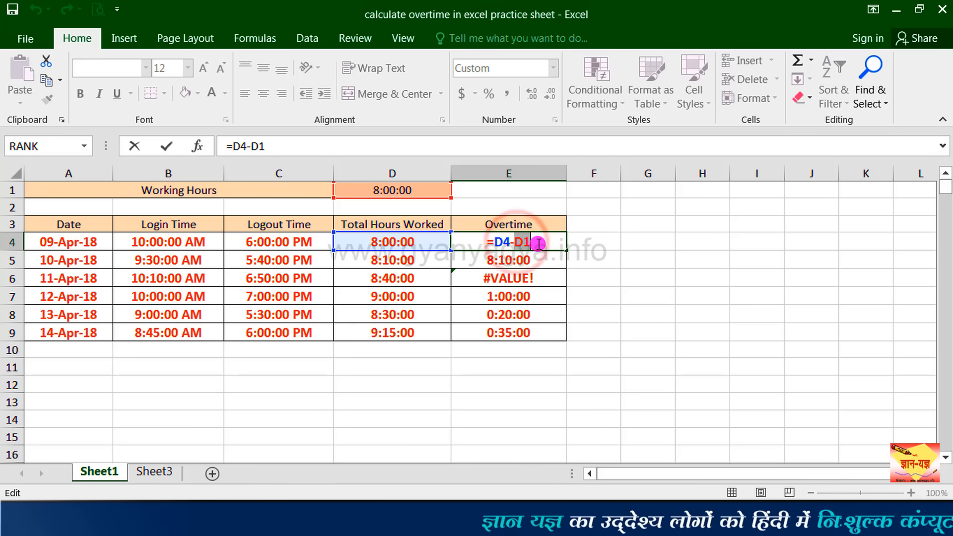
pyautogui.press('F4')
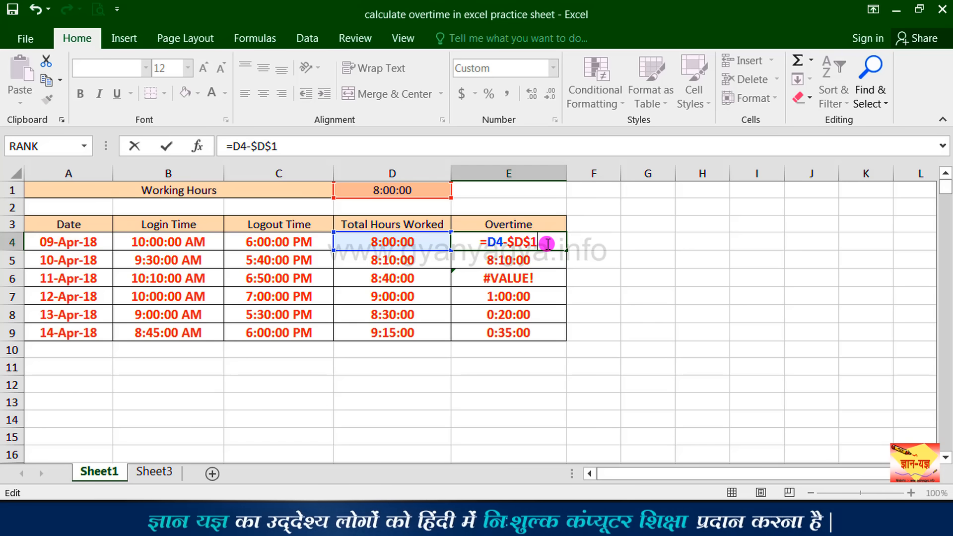
pyautogui.press('Return')
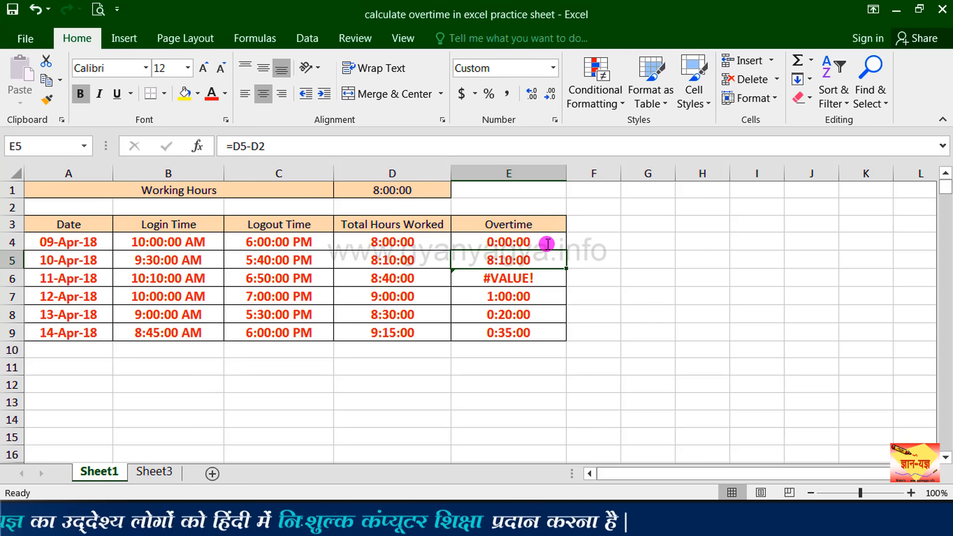
# - Fill the corrected overtime formula from E4 down to E9, replacing the existing formulas
pyautogui.click(548, 242)
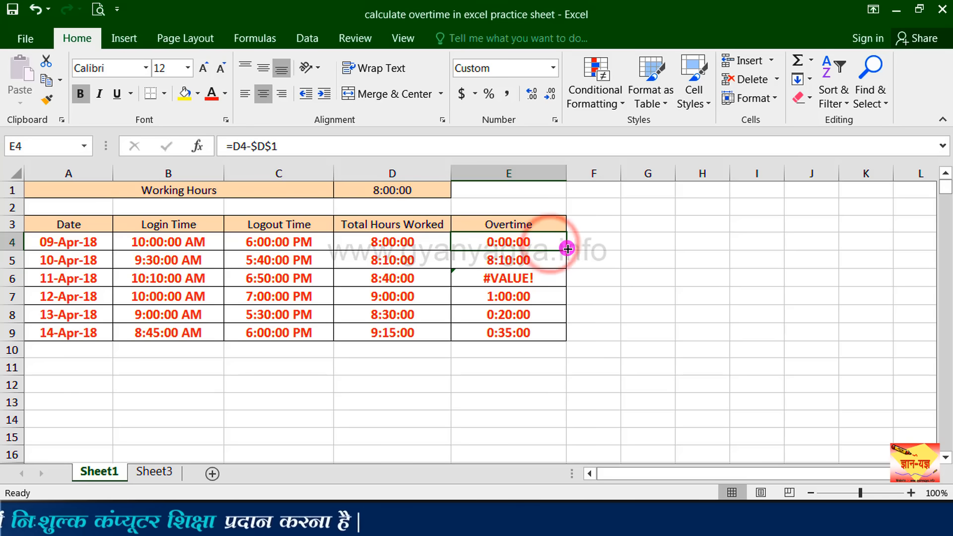
pyautogui.moveTo(568, 249); pyautogui.dragTo(566, 292)
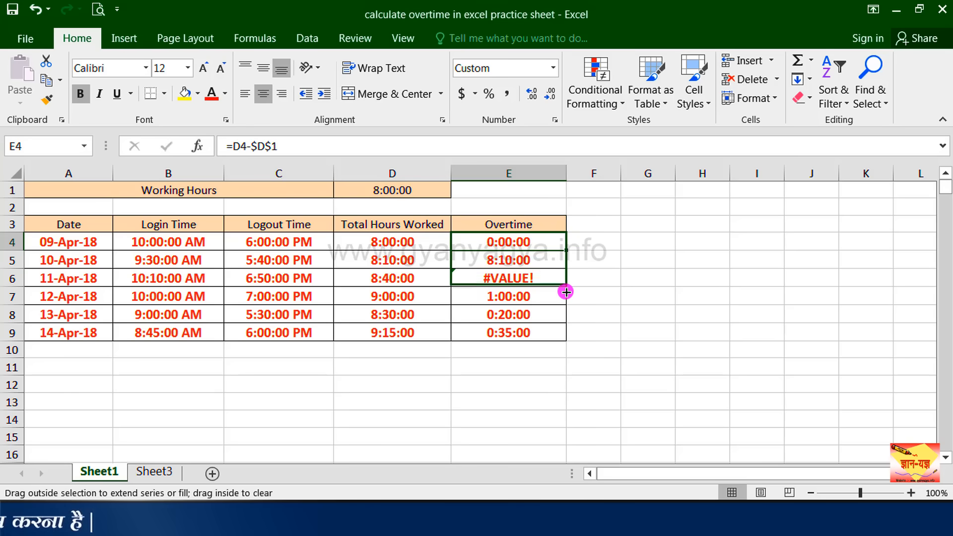
pyautogui.moveTo(559, 338); pyautogui.dragTo(558, 338)
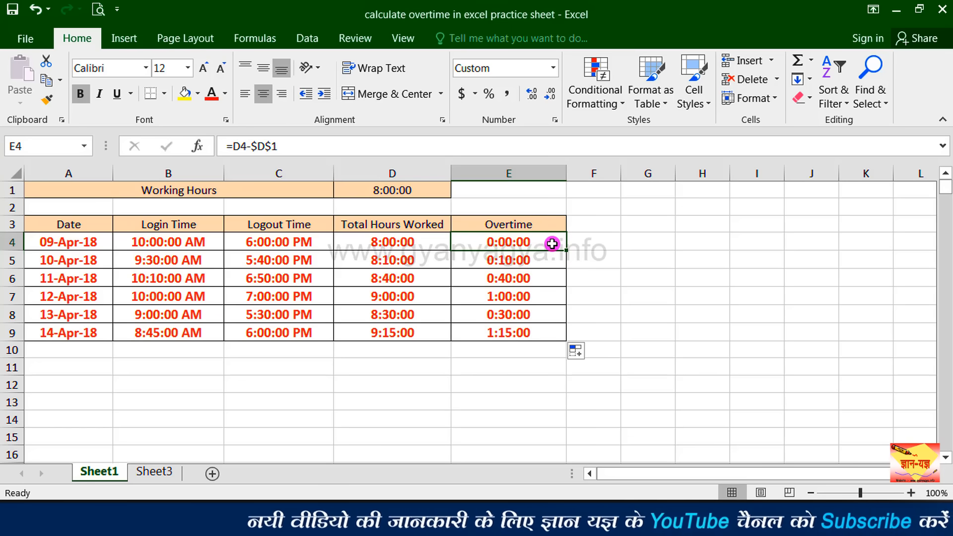
# - Total the overtime values of E4:E9 in E10 with AutoSum
pyautogui.moveTo(550, 242); pyautogui.dragTo(546, 325)
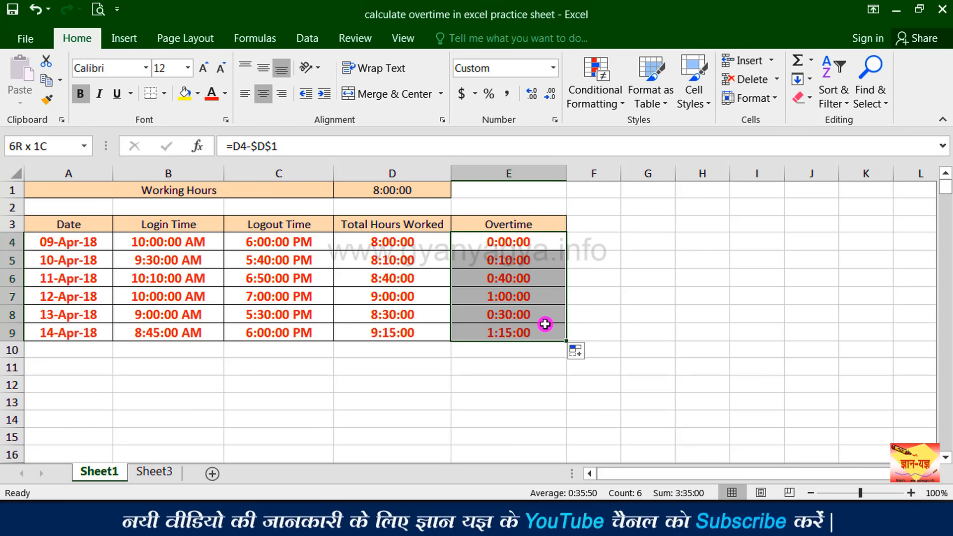
pyautogui.click(797, 64)
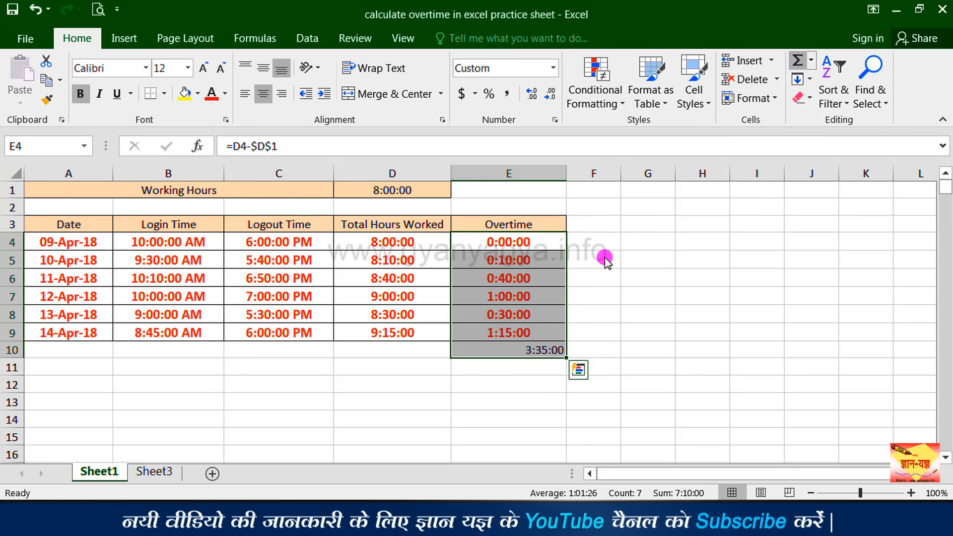
pyautogui.click(510, 355)
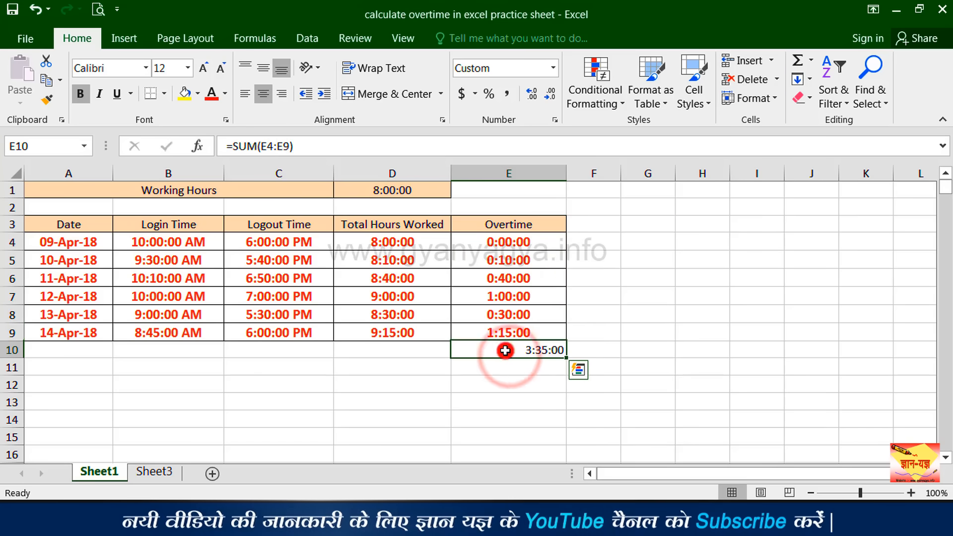